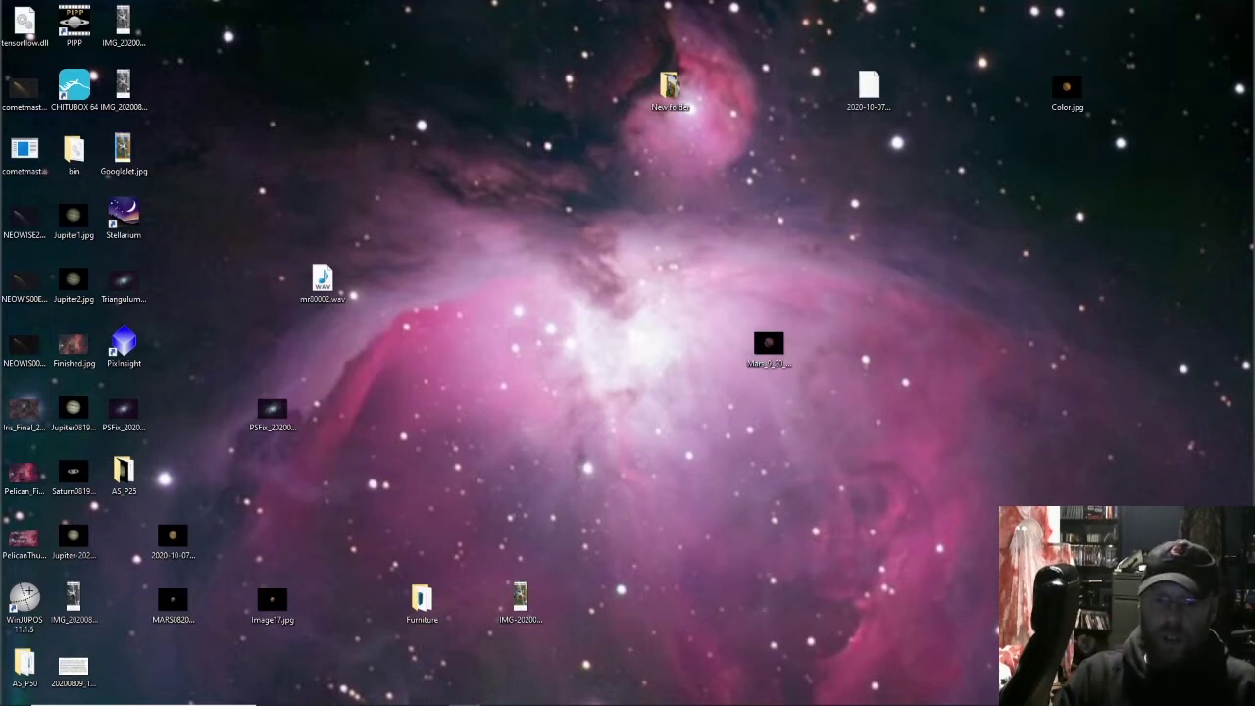
# Bring up AutoStakkert's file chooser on the Capture folder's SER recordings and shift it right.
pyautogui.moveTo(490, 701)
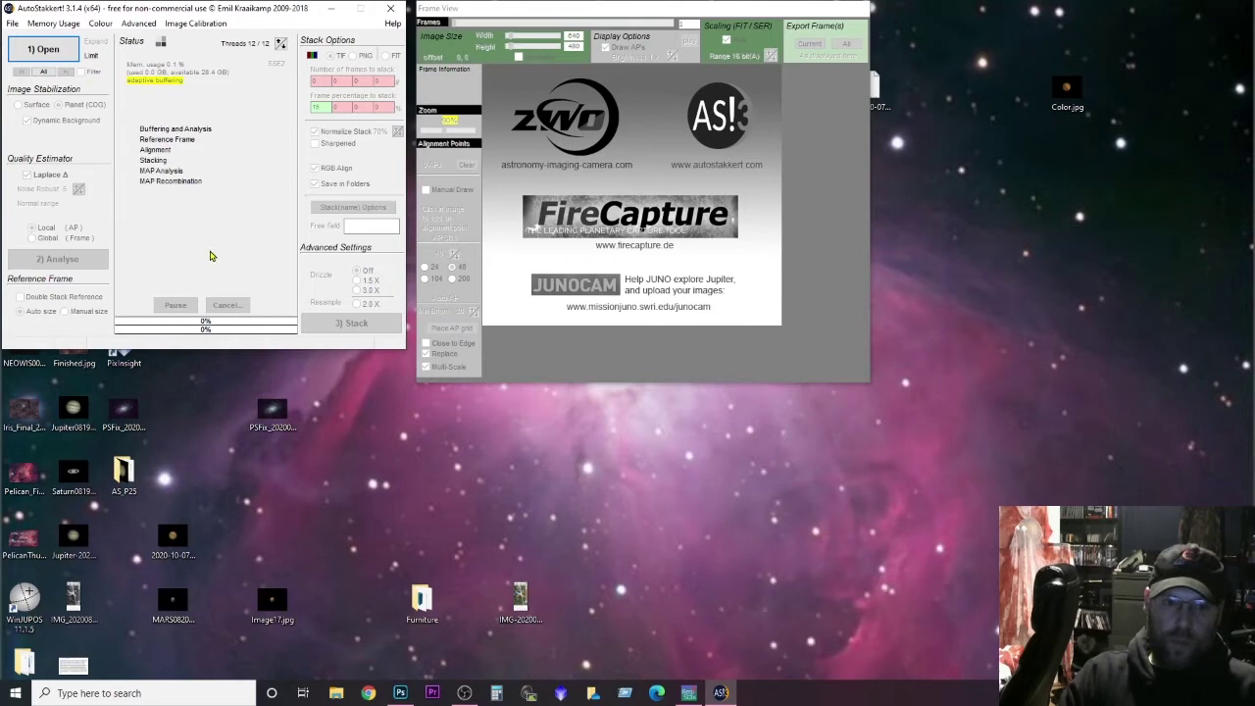
pyautogui.click(62, 53)
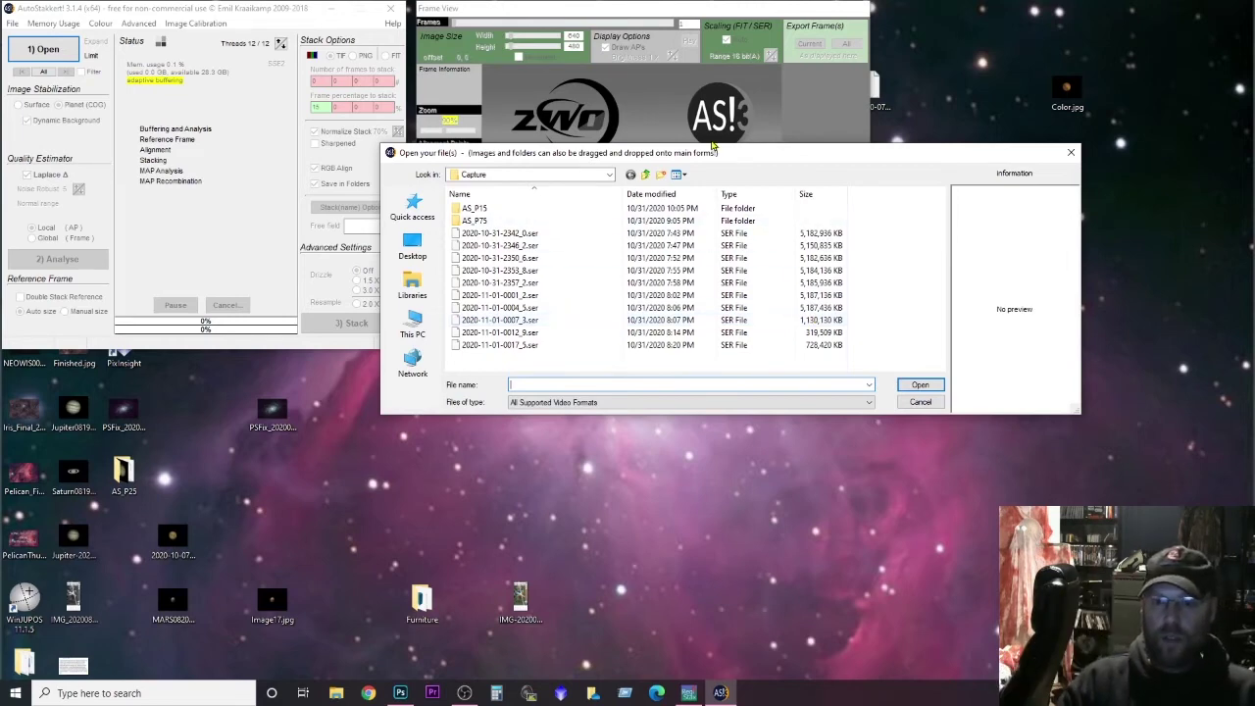
pyautogui.moveTo(727, 157); pyautogui.dragTo(766, 184)
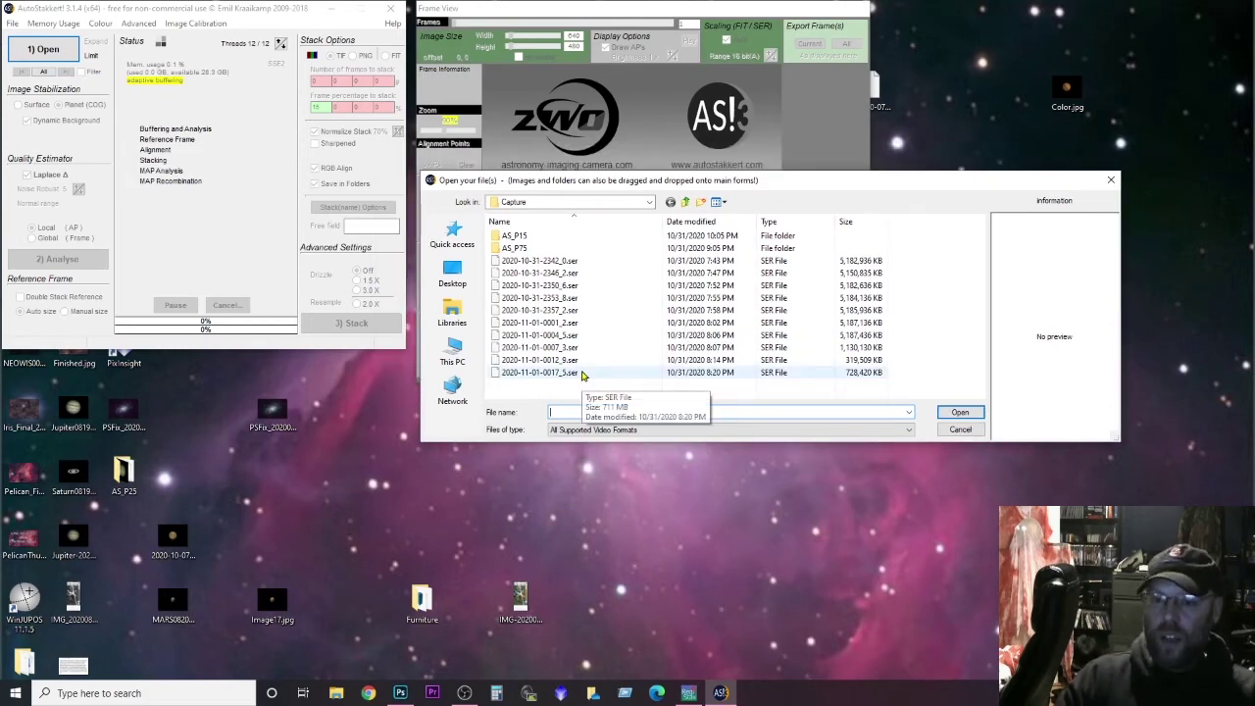
pyautogui.click(850, 336)
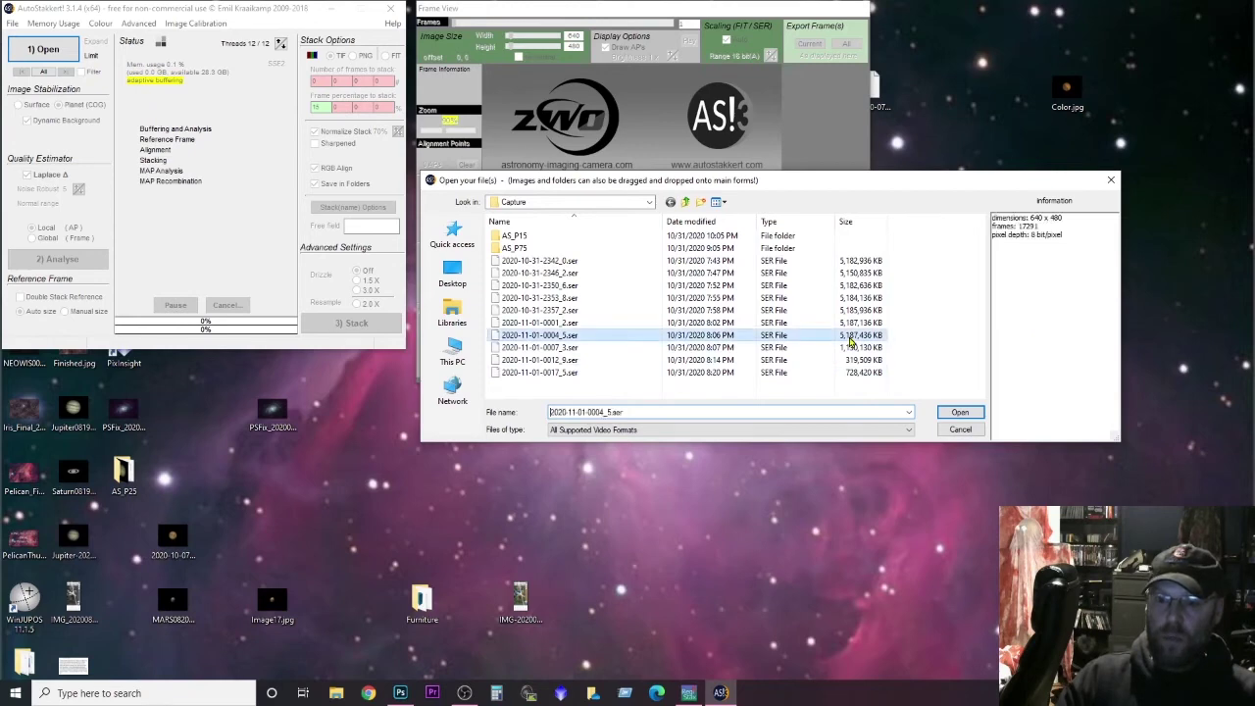
pyautogui.click(849, 326)
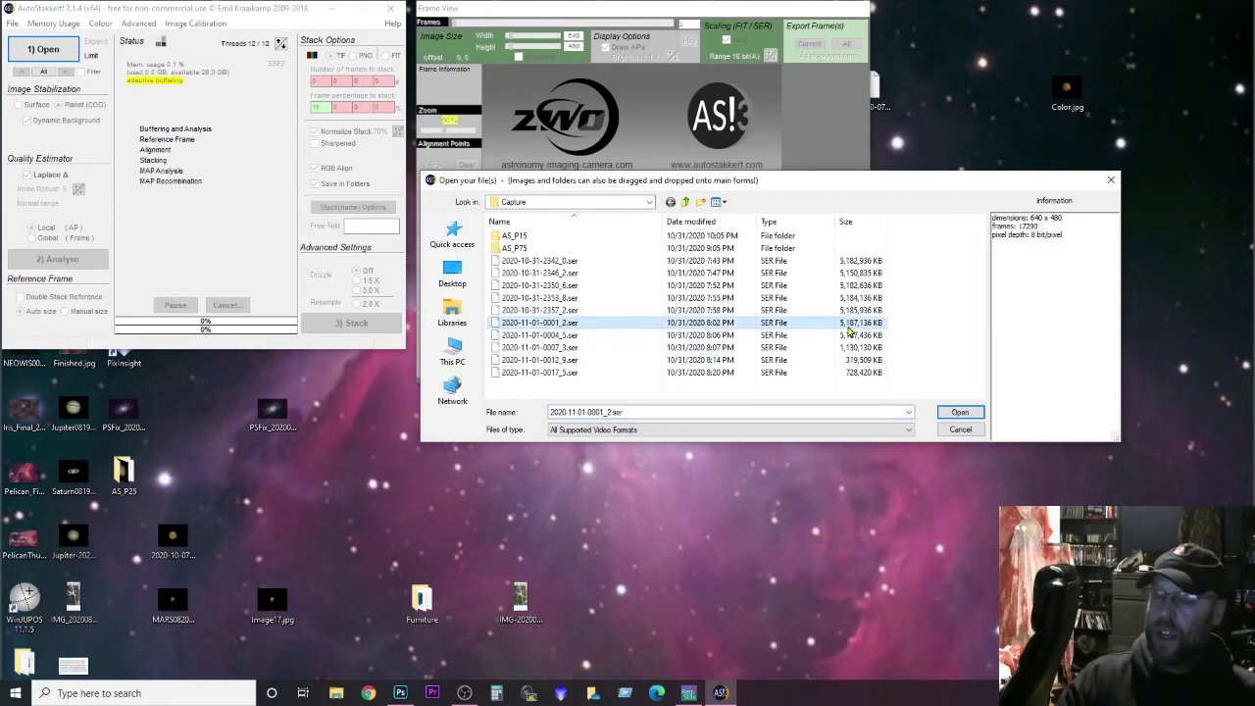
pyautogui.click(861, 262)
pyautogui.click(860, 275)
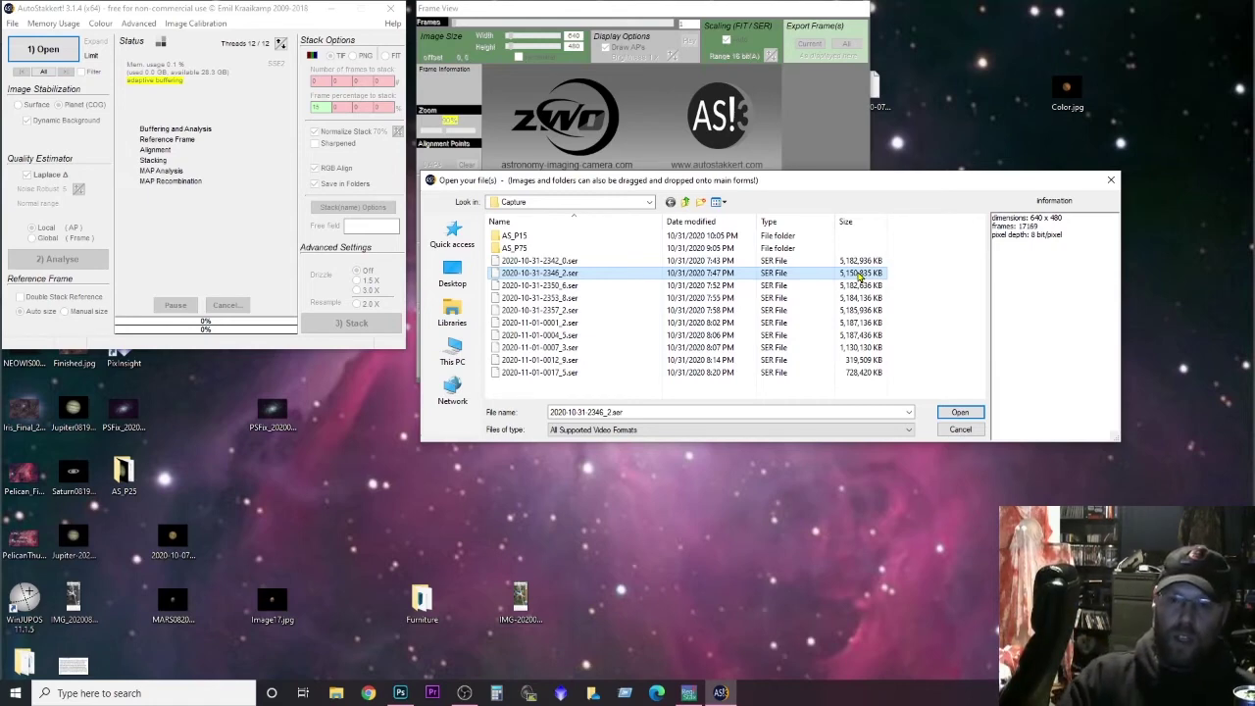
pyautogui.moveTo(808, 190); pyautogui.dragTo(800, 125)
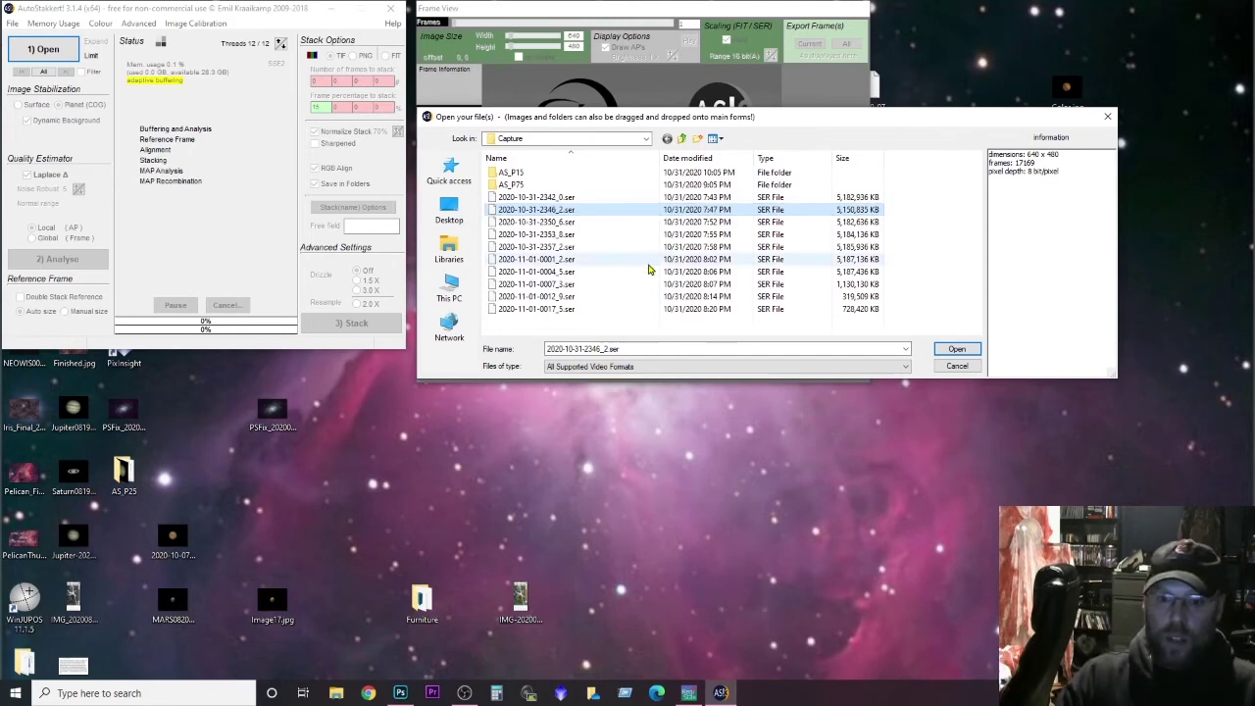
pyautogui.click(561, 261)
pyautogui.click(564, 284)
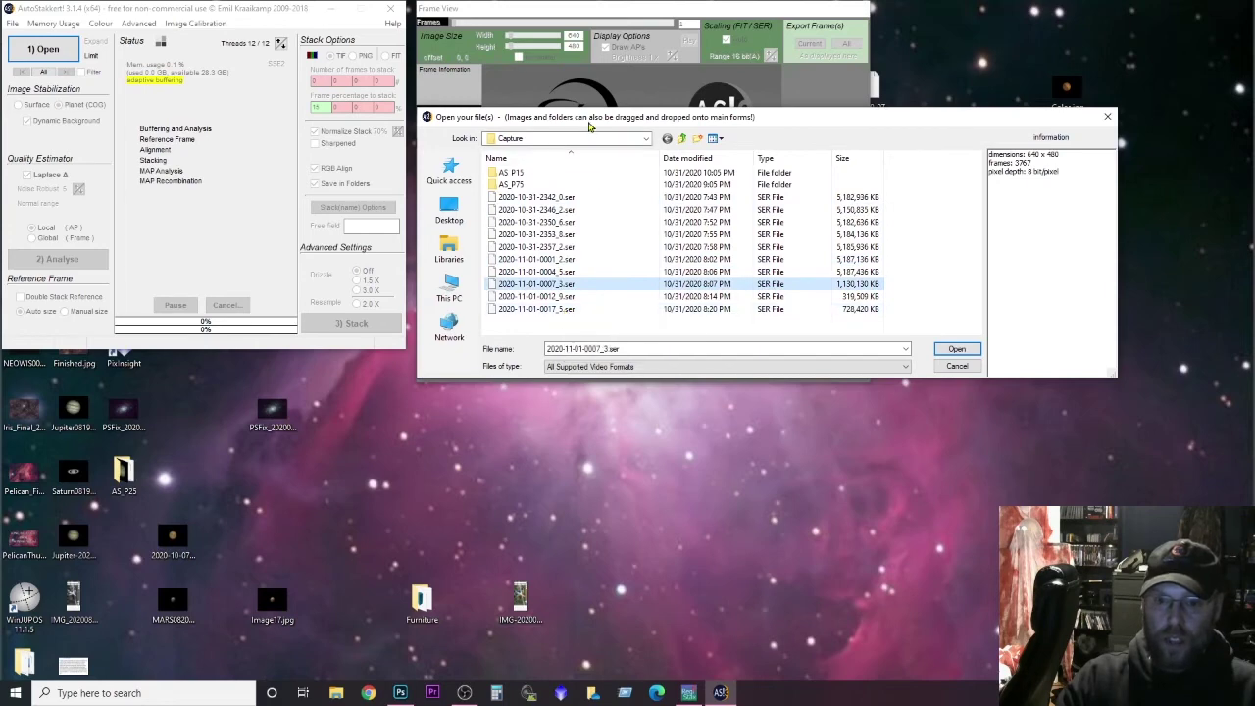
pyautogui.moveTo(590, 119); pyautogui.dragTo(635, 146)
pyautogui.click(595, 337)
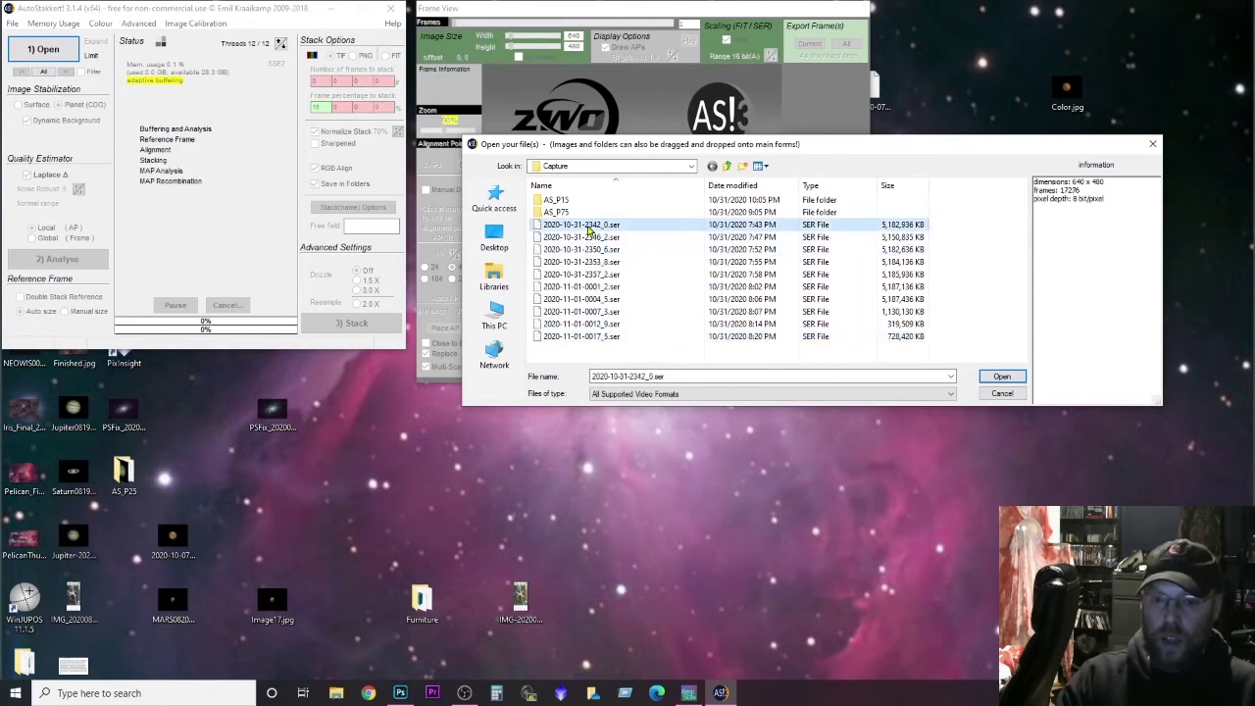
pyautogui.doubleClick(592, 228)
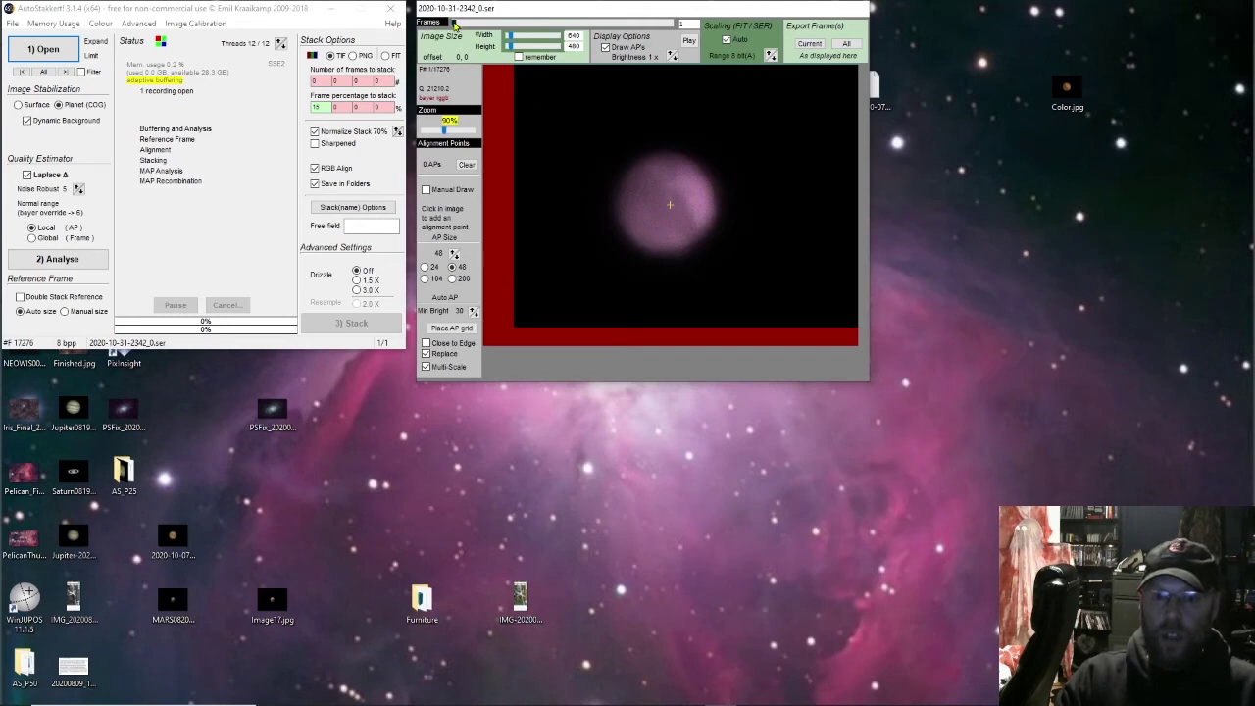
pyautogui.moveTo(454, 22)
pyautogui.mouseDown()
pyautogui.moveTo(575, 25)
pyautogui.moveTo(446, 29)
pyautogui.mouseUp()
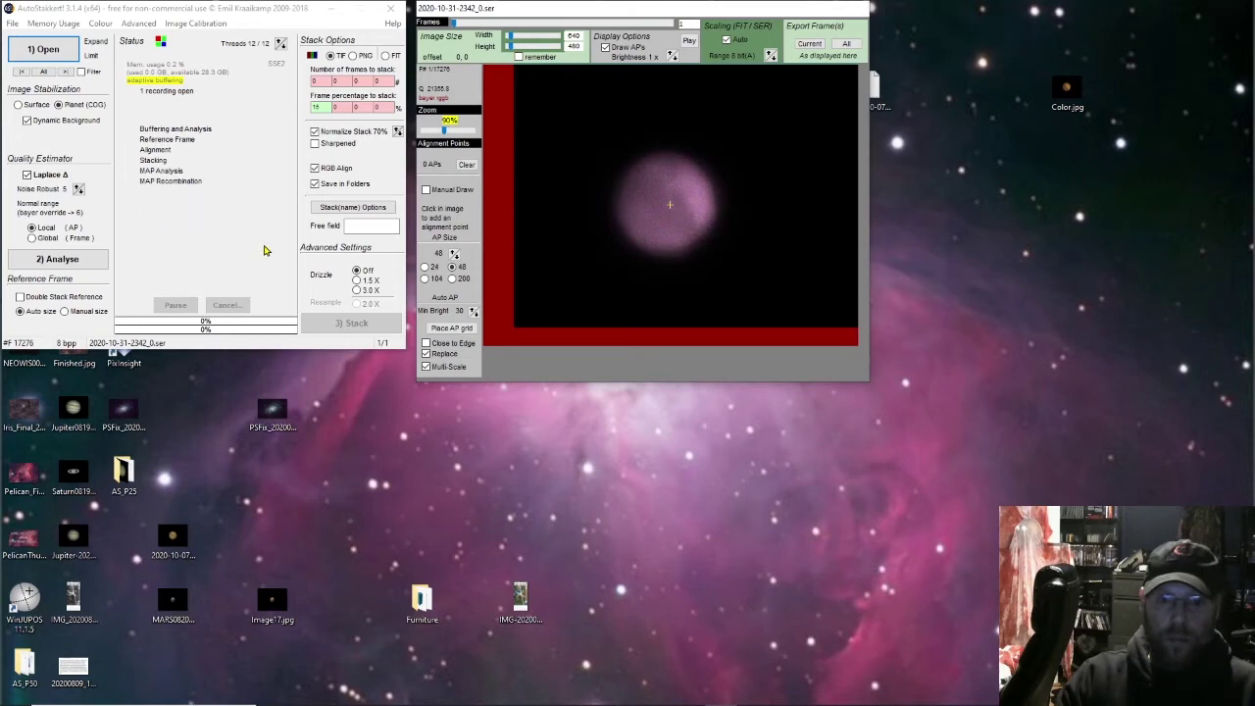
pyautogui.click(438, 331)
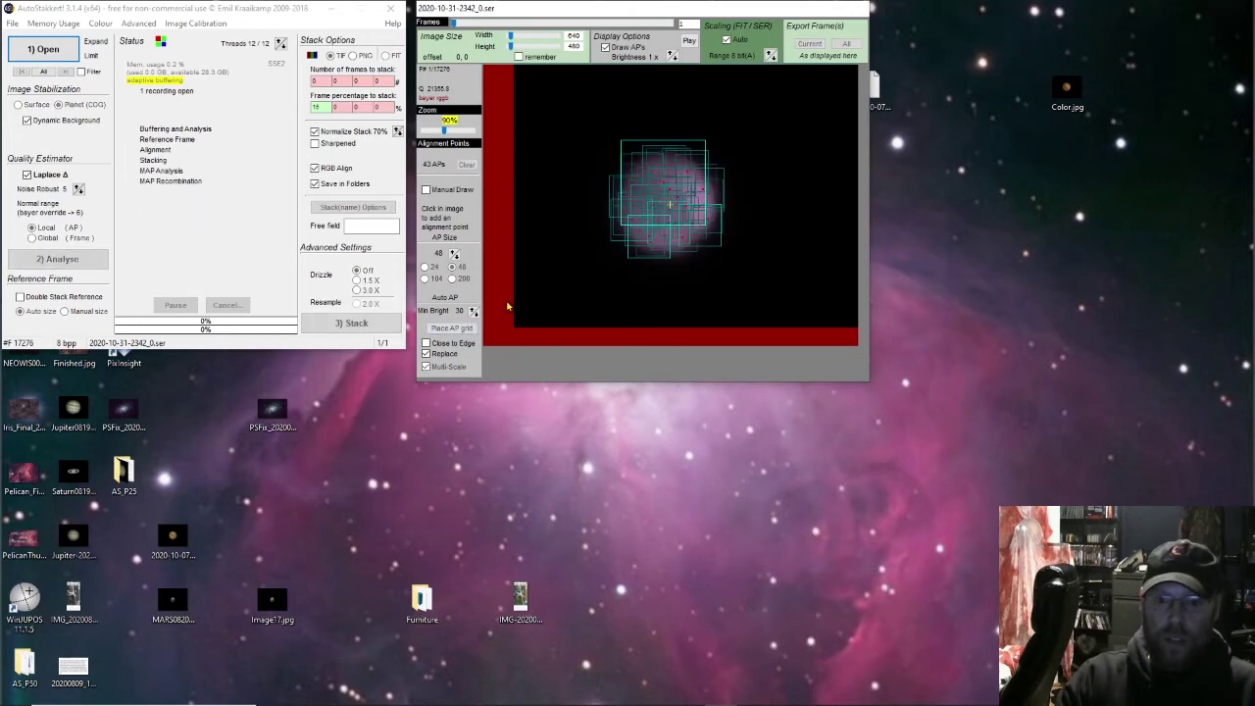
# Add extra alignment points, one at AP size 104, reset size to 48, and set the stack percentage to 15.
pyautogui.click(672, 243)
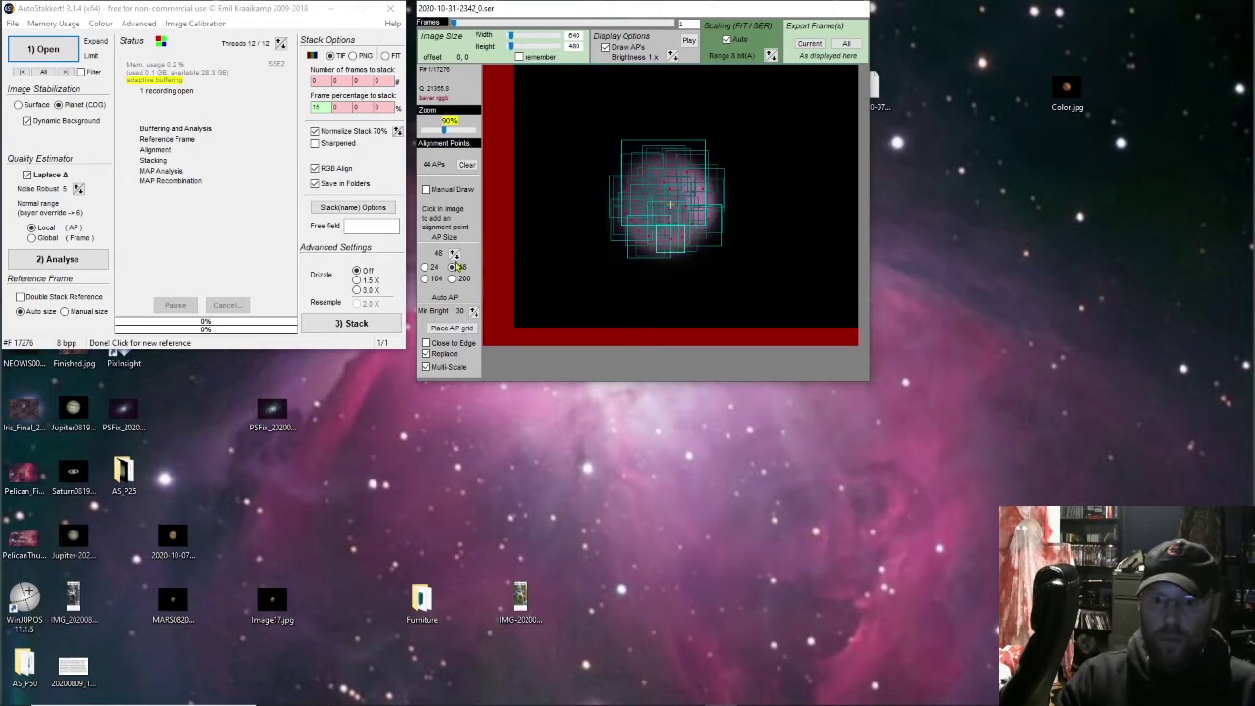
pyautogui.click(424, 278)
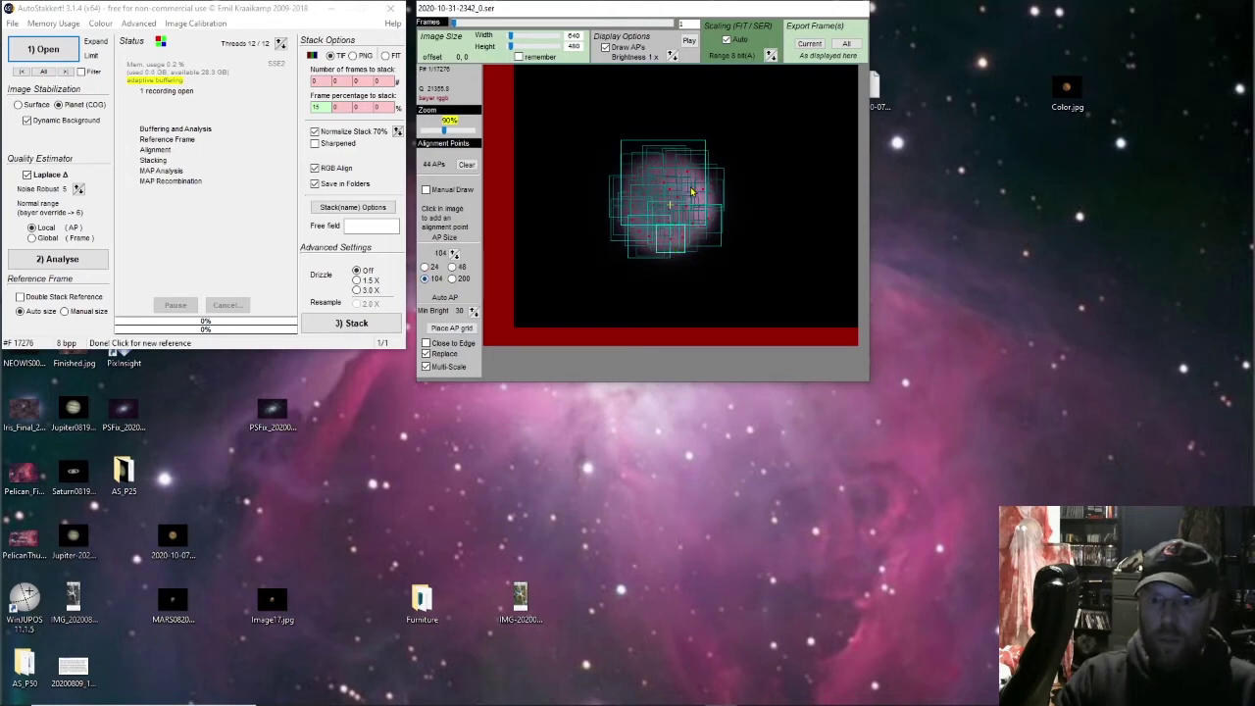
pyautogui.click(676, 239)
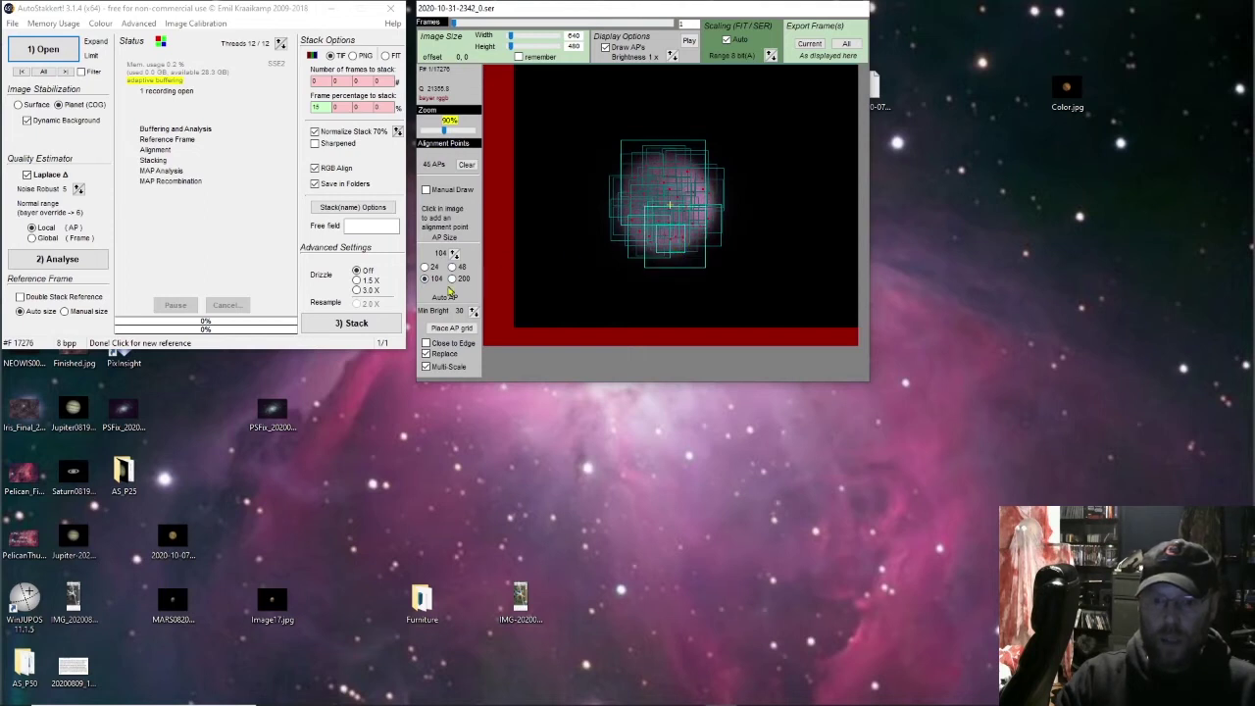
pyautogui.click(452, 268)
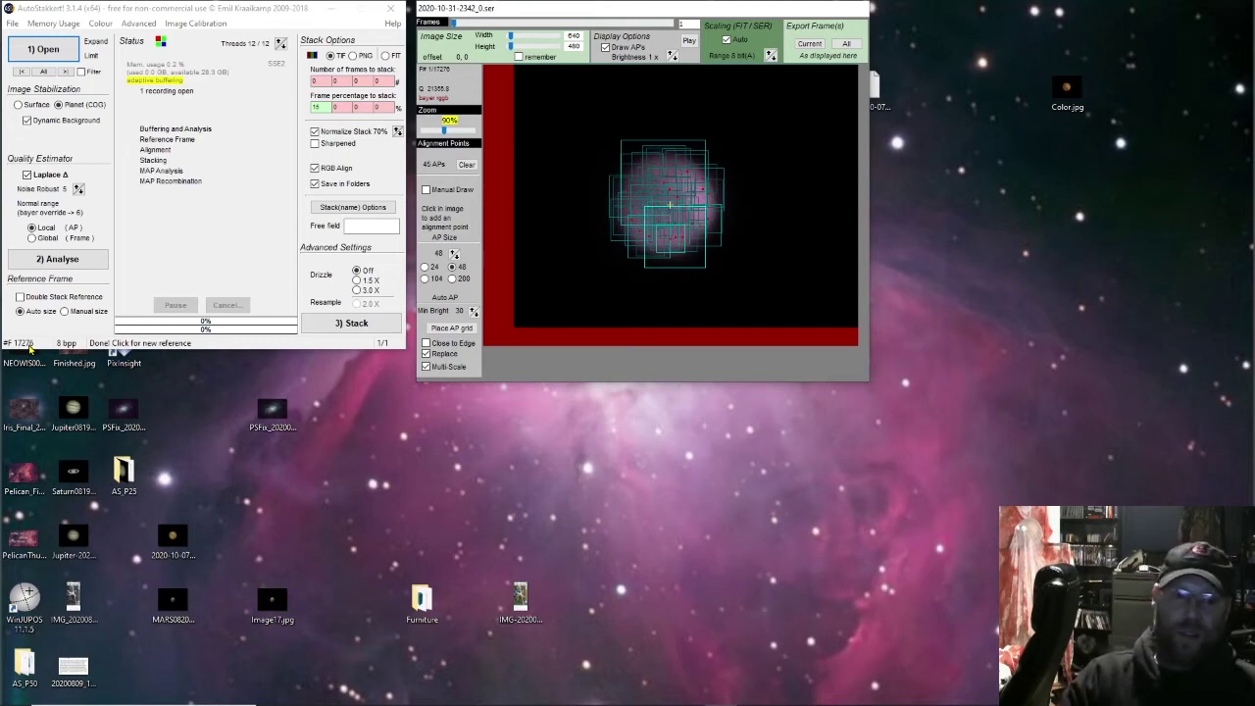
pyautogui.doubleClick(318, 107)
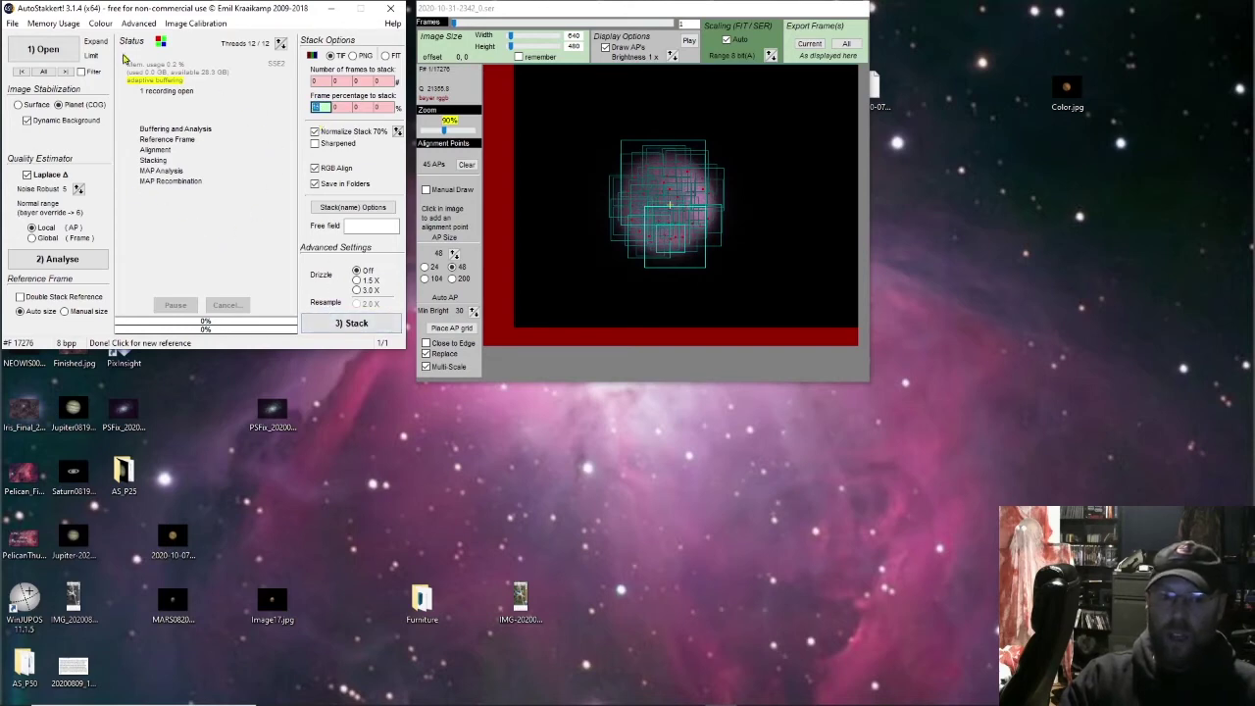
pyautogui.click(14, 23)
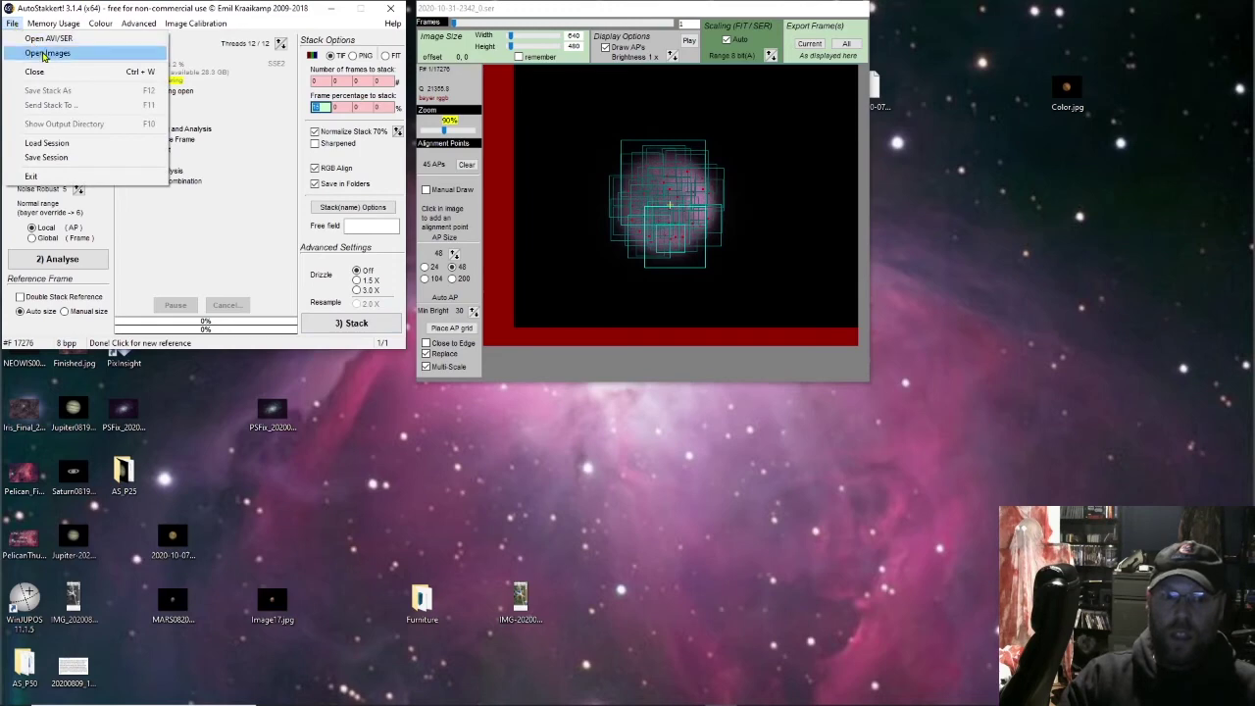
# Load all ten SER recordings, then close AutoStakkert and dismiss the settings write error.
pyautogui.click(44, 40)
pyautogui.click(549, 225)
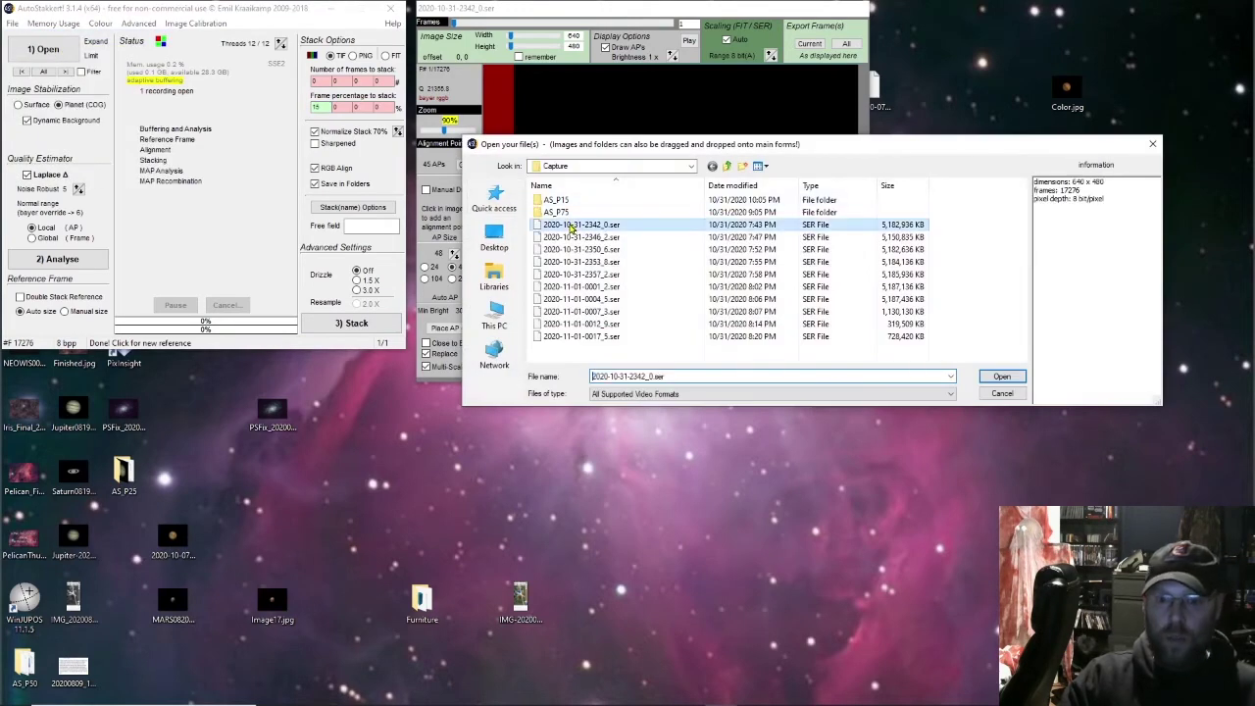
pyautogui.keyDown('shift'); pyautogui.click(603, 336); pyautogui.keyUp('shift')
pyautogui.click(1010, 378)
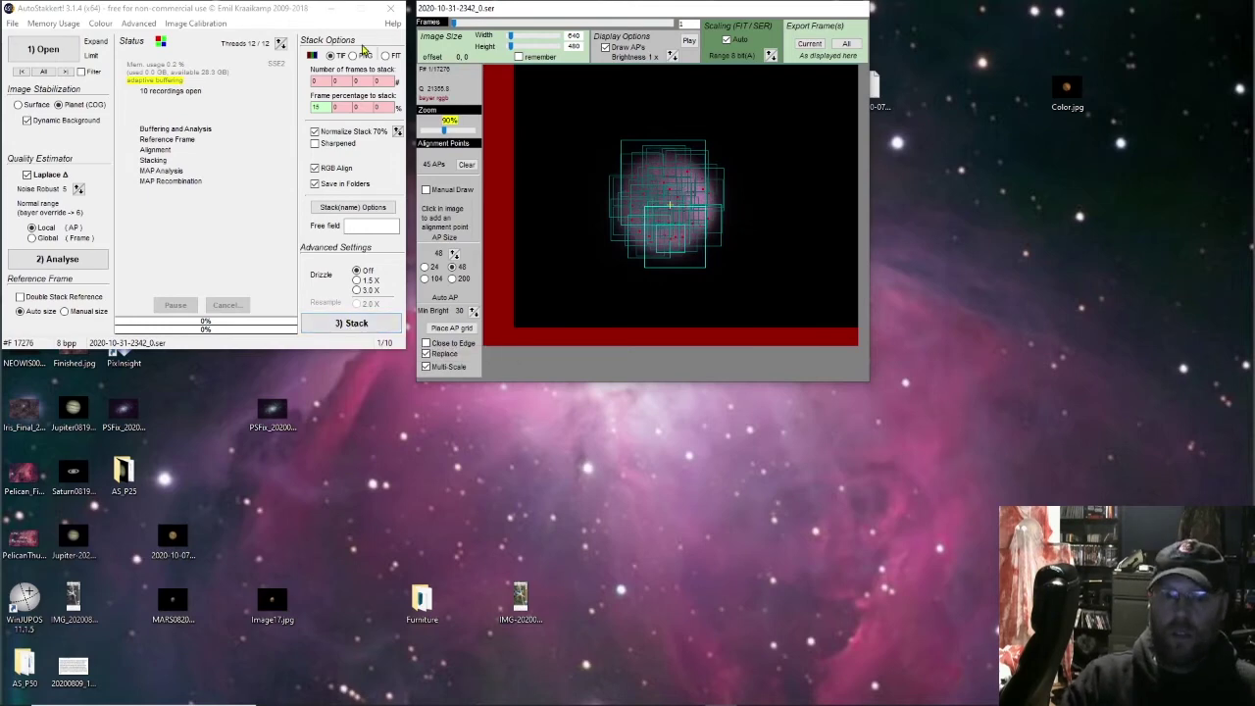
pyautogui.click(390, 9)
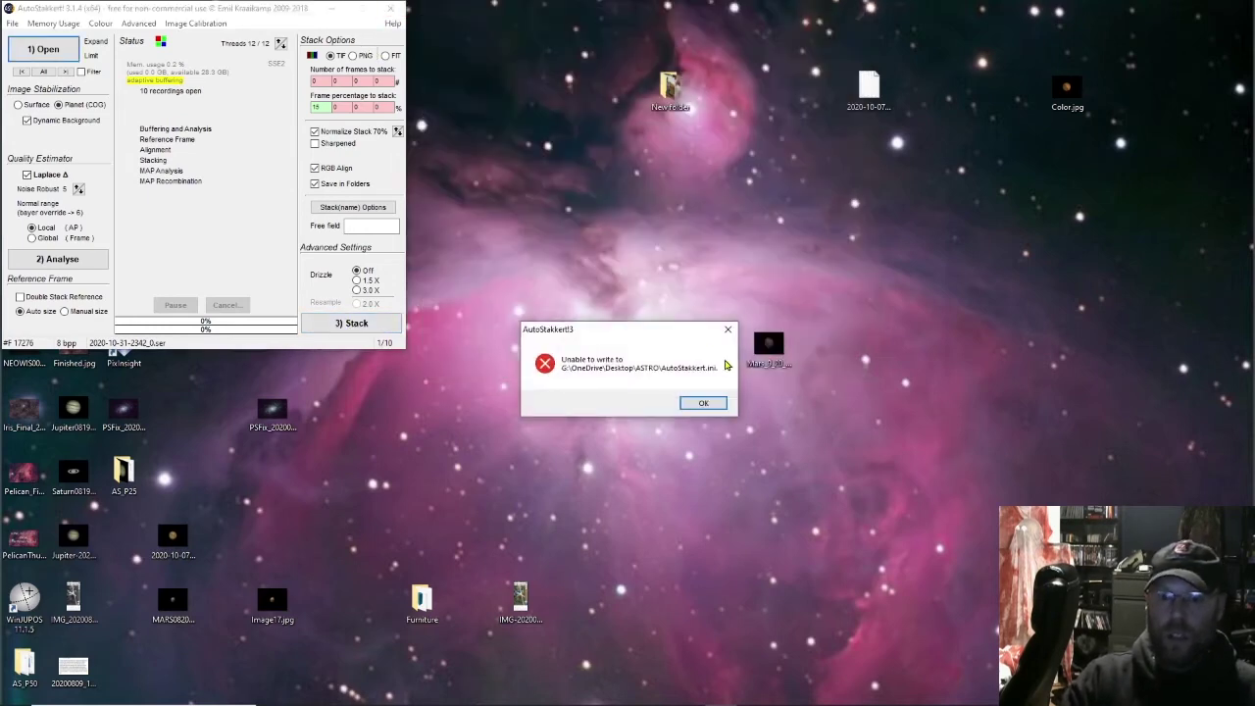
pyautogui.click(704, 403)
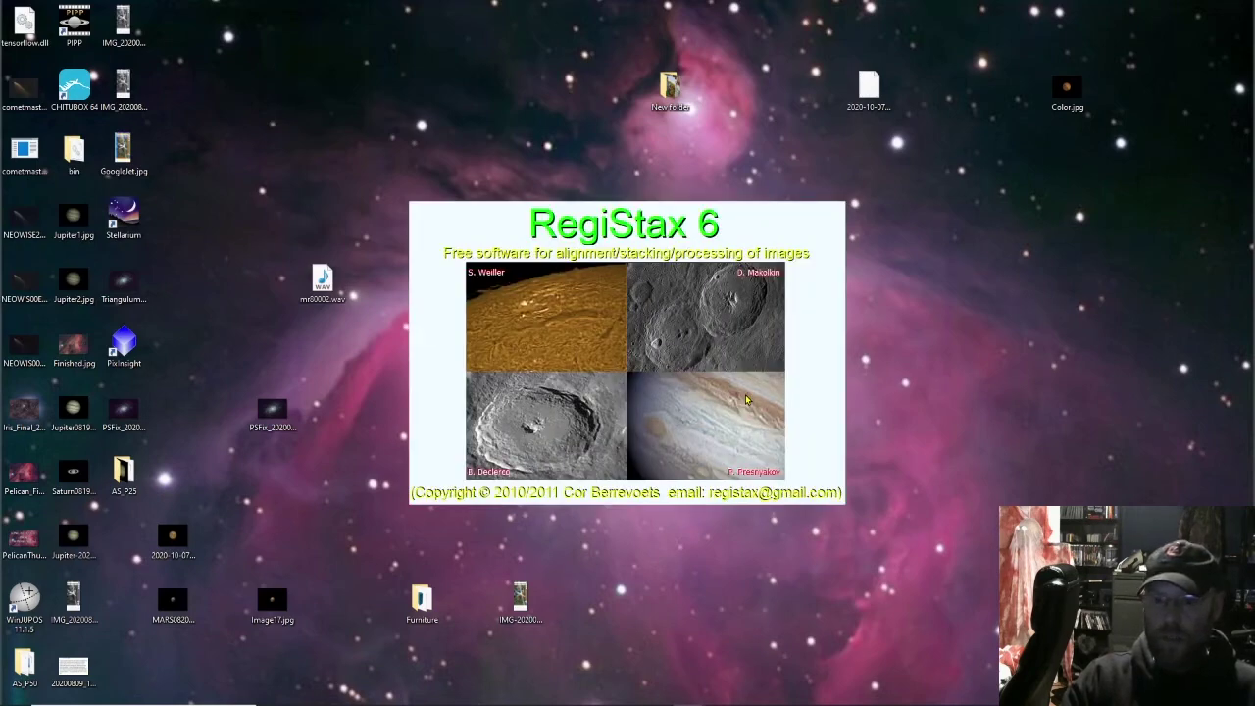
pyautogui.moveTo(615, 54); pyautogui.dragTo(341, 49)
pyautogui.click(186, 66)
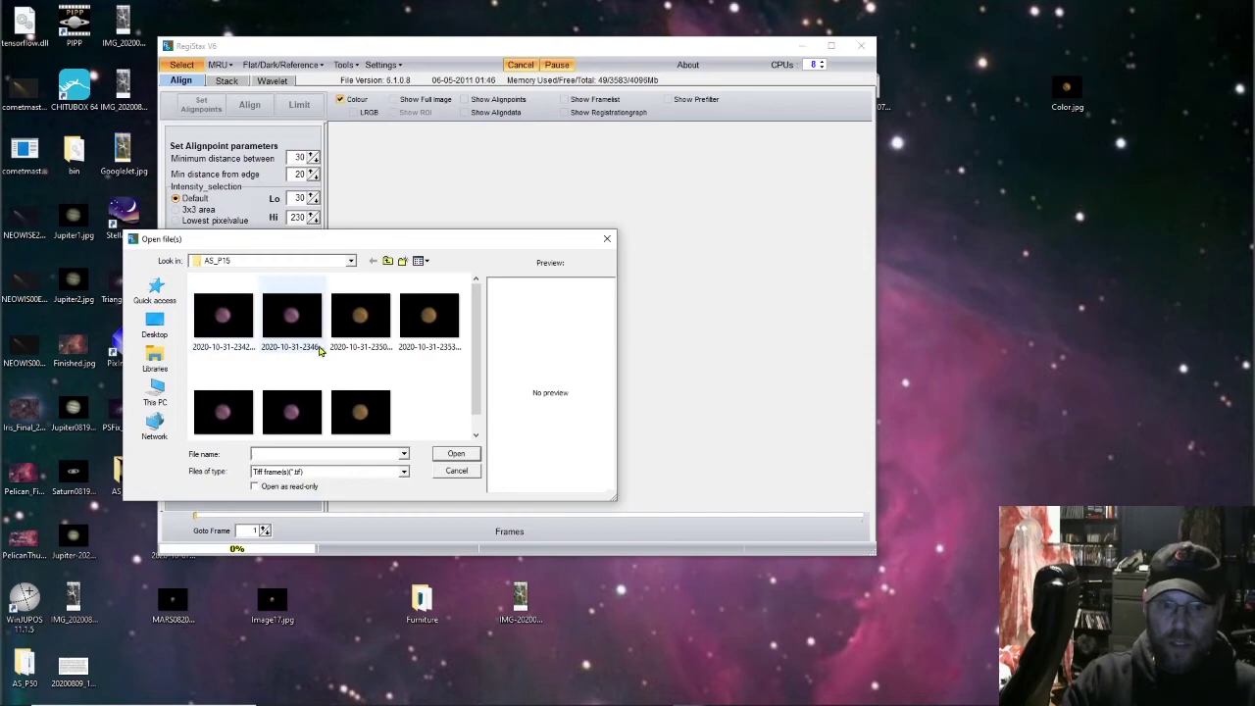
pyautogui.click(362, 322)
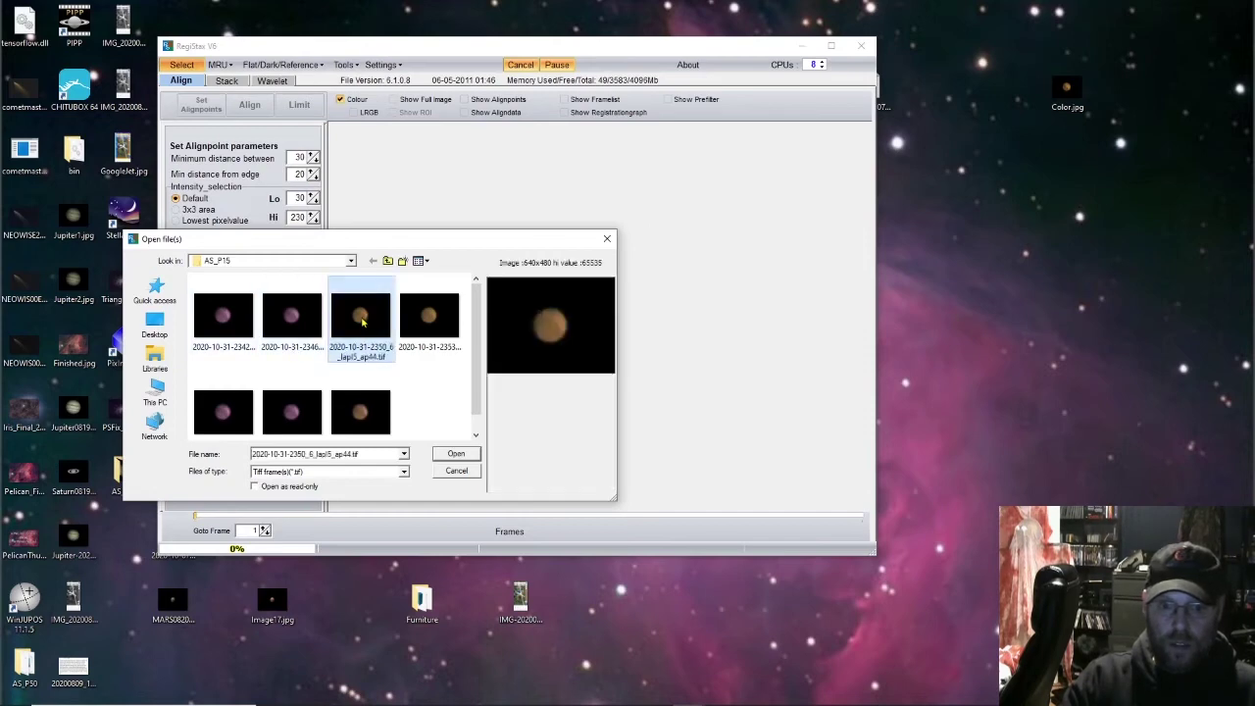
pyautogui.click(292, 314)
pyautogui.click(292, 412)
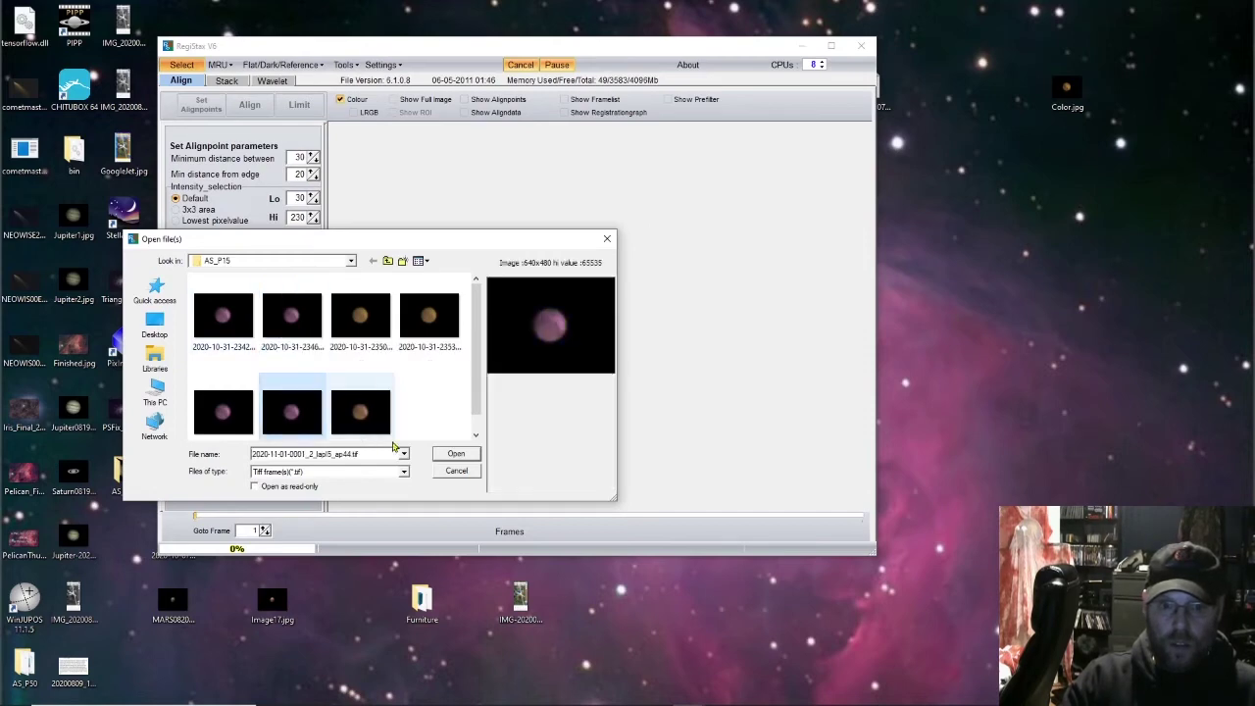
pyautogui.click(456, 455)
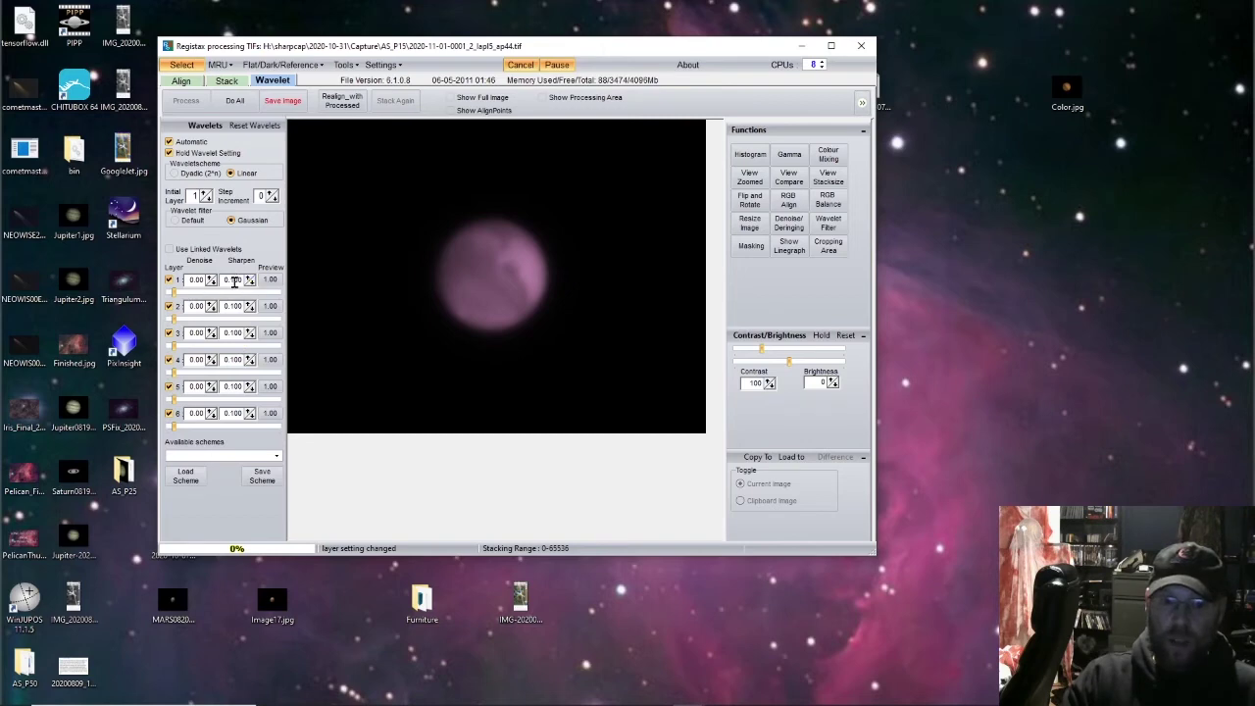
# Set wavelet layer 2 sharpening to 0.20.
pyautogui.moveTo(174, 322); pyautogui.dragTo(249, 324)
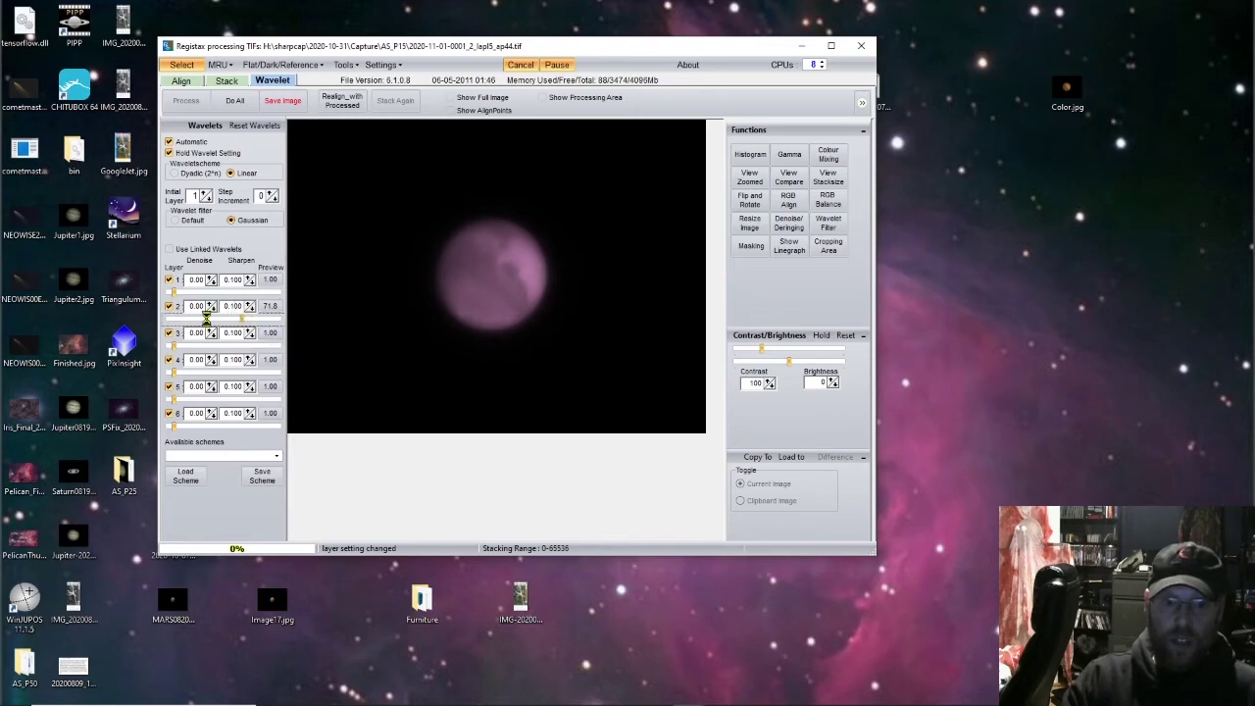
pyautogui.moveTo(251, 321); pyautogui.dragTo(272, 321)
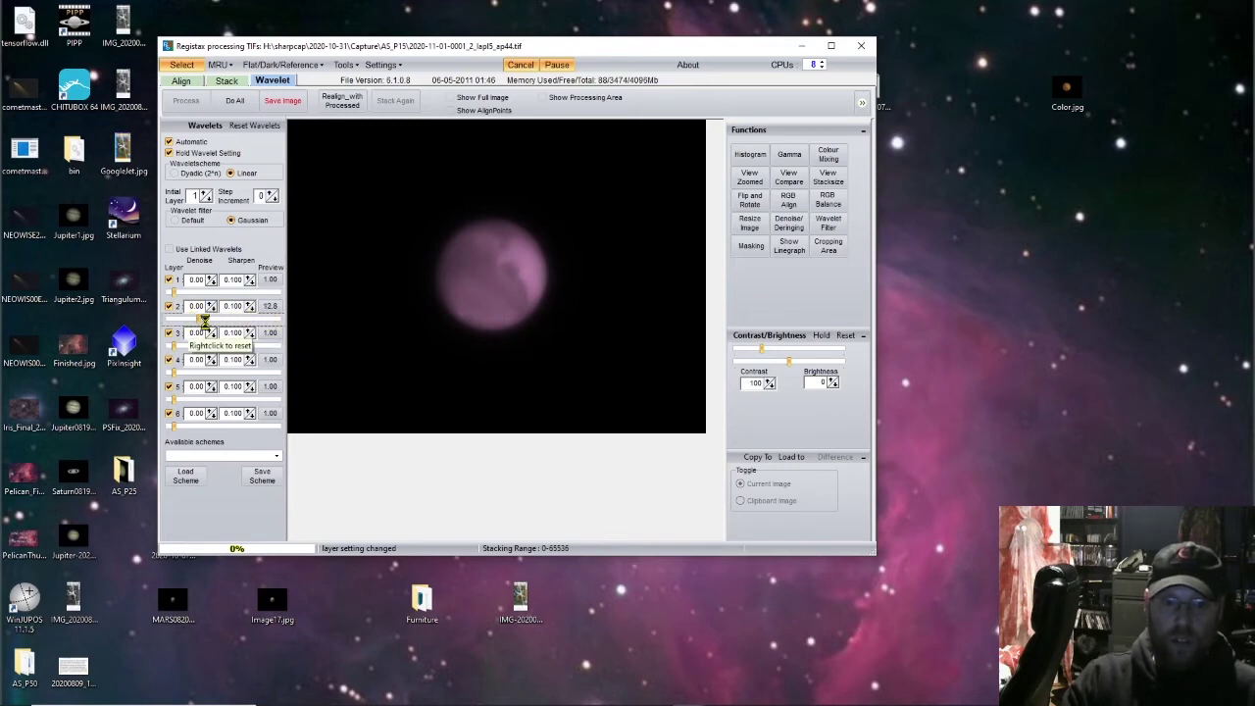
pyautogui.click(237, 322)
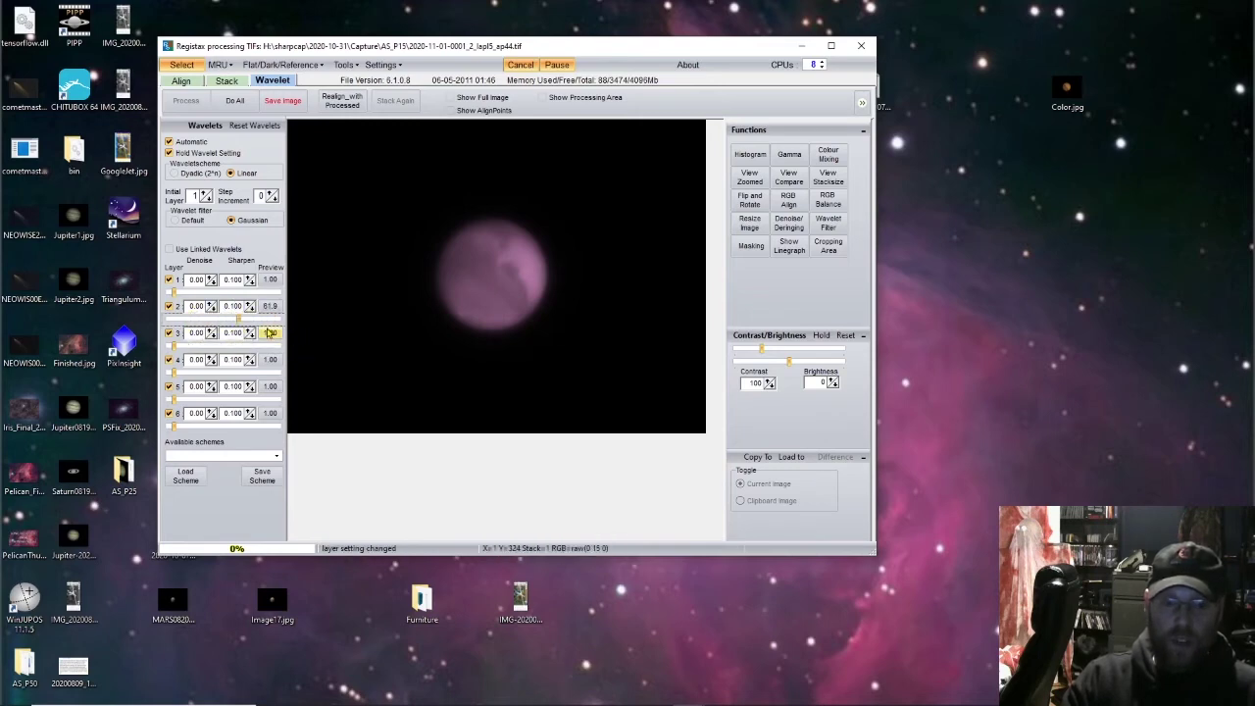
pyautogui.moveTo(231, 306); pyautogui.dragTo(236, 306)
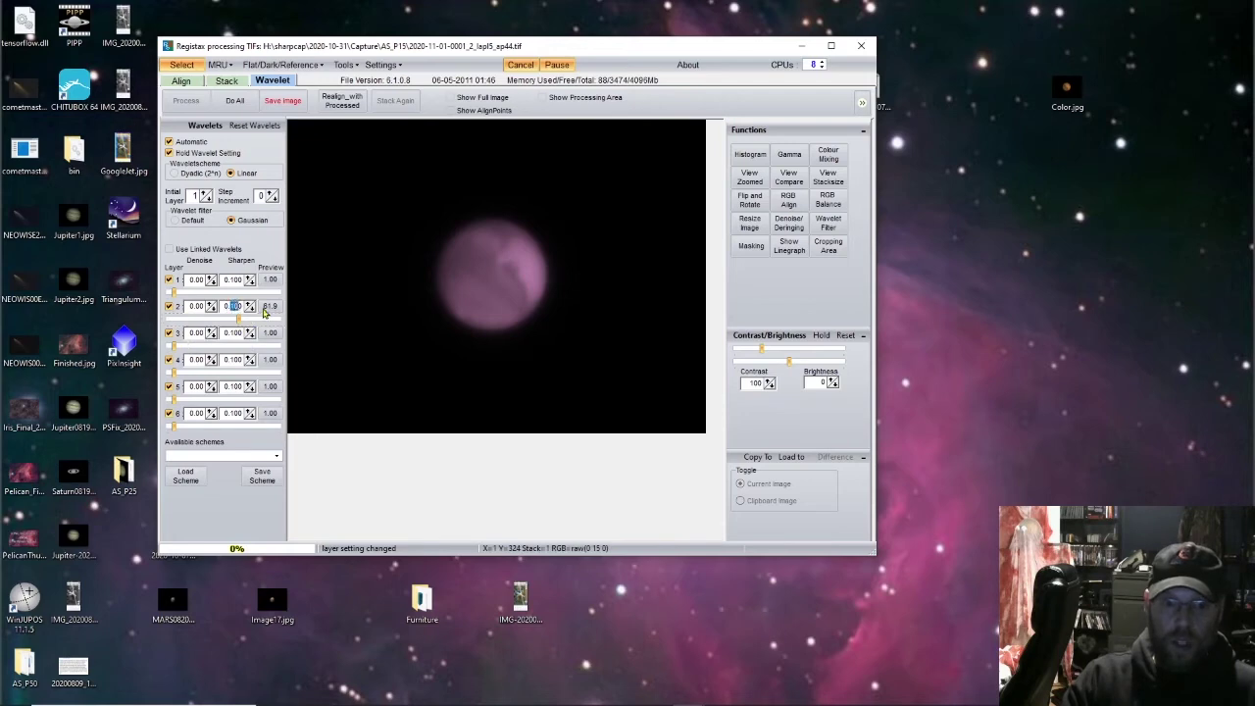
pyautogui.write('2')
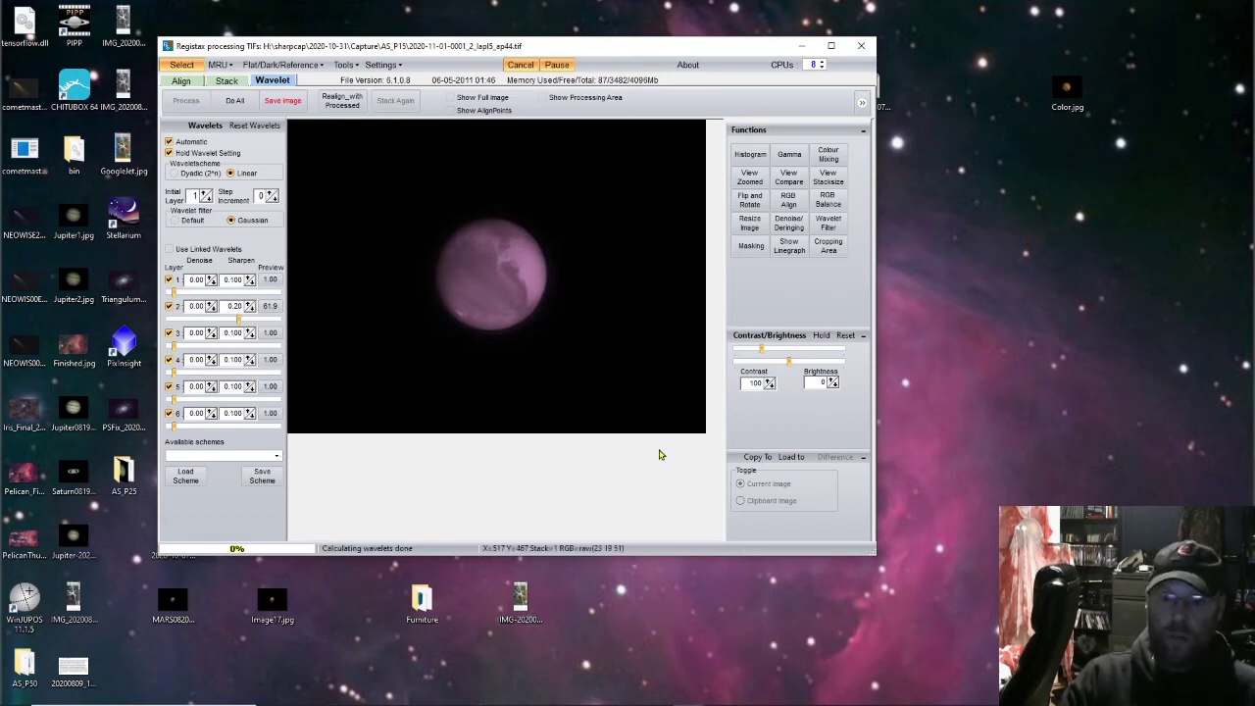
# Enlarge the window, show the full image, and raise layer 3 sharpening to about 0.38.
pyautogui.moveTo(871, 553); pyautogui.dragTo(873, 554)
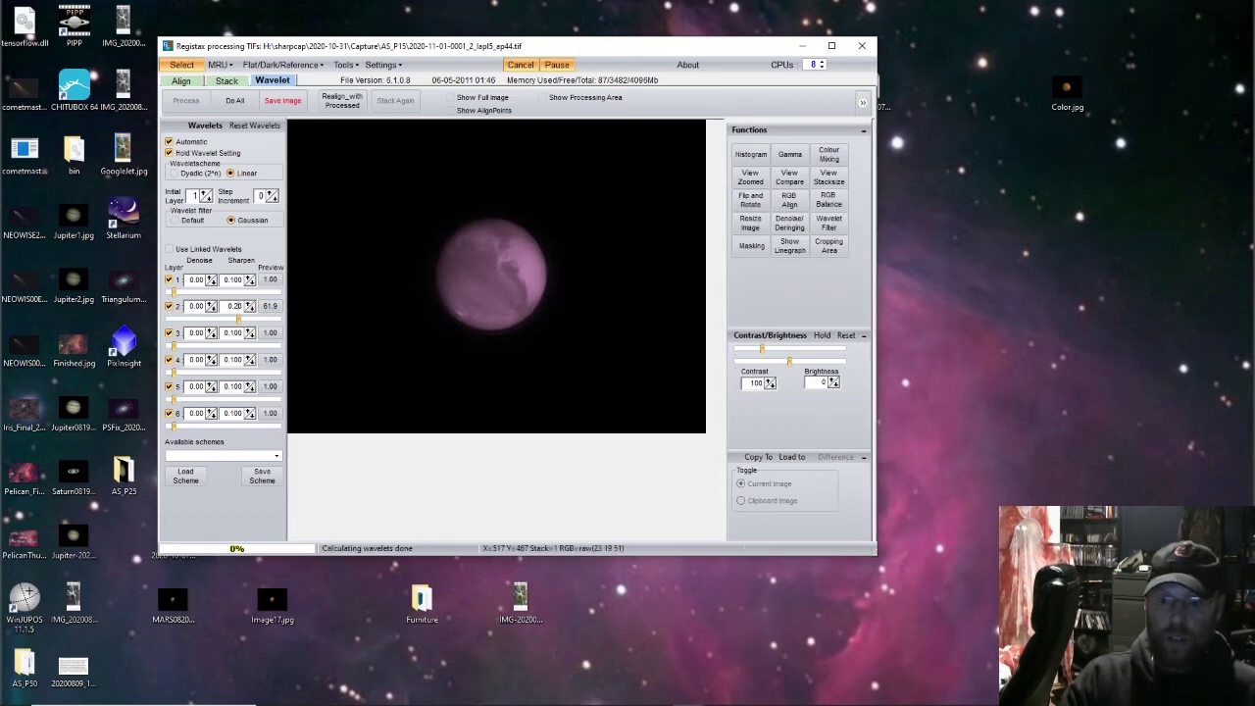
pyautogui.click(831, 45)
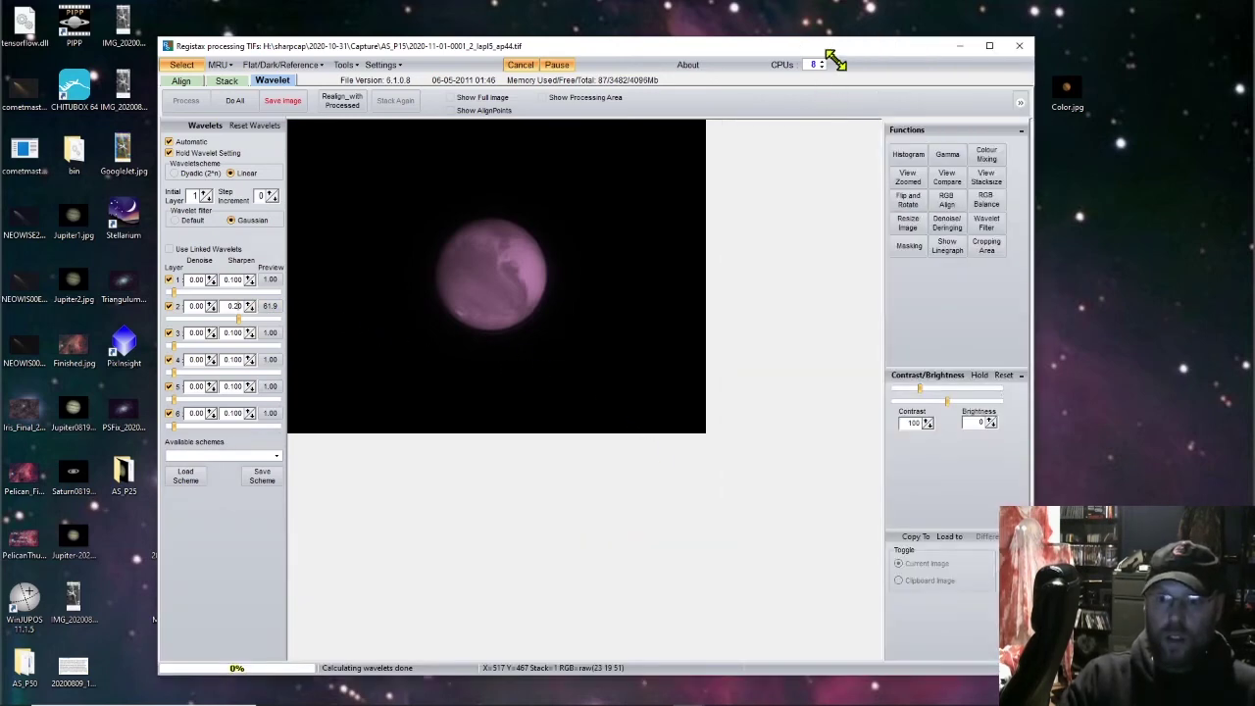
pyautogui.click(459, 98)
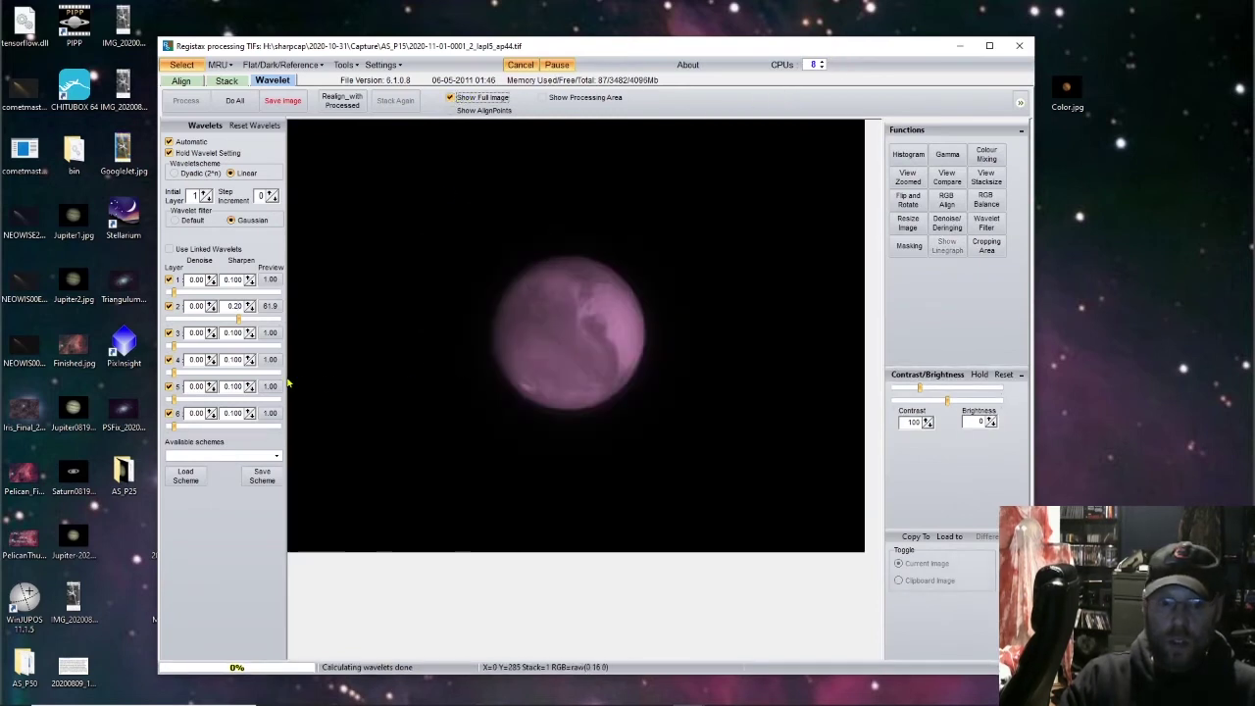
pyautogui.moveTo(175, 346); pyautogui.dragTo(240, 348)
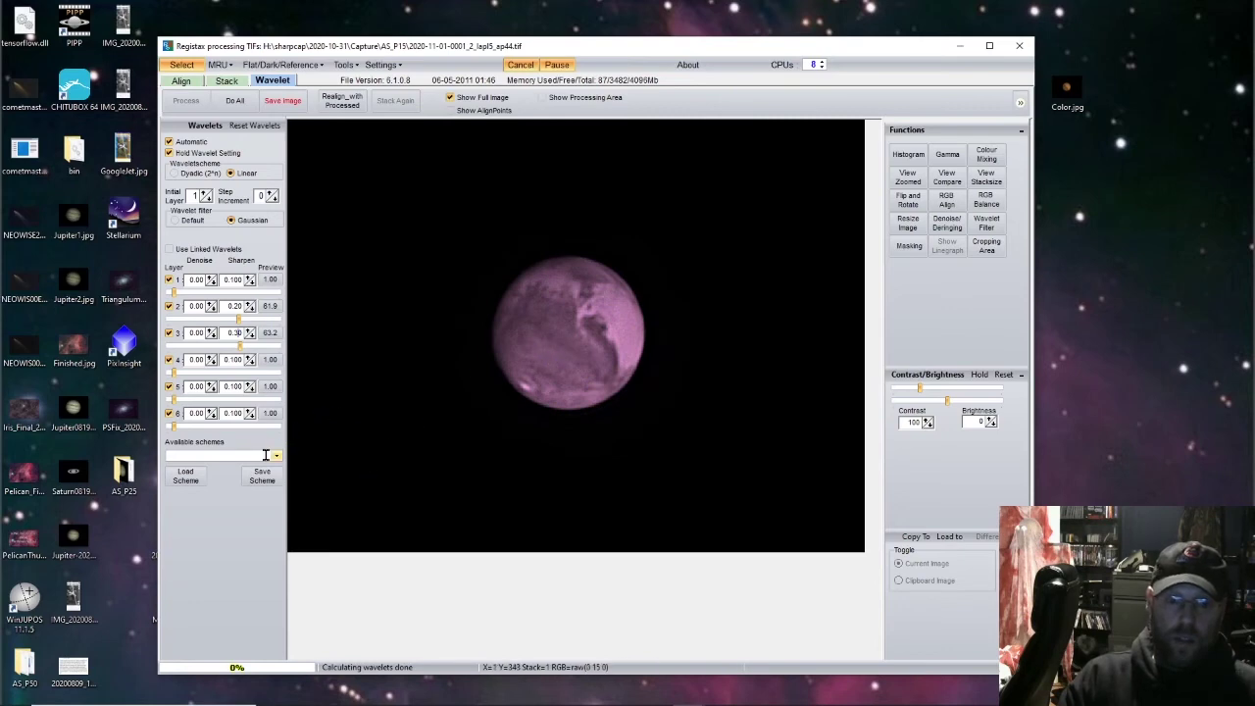
# Apply the 1231.rwv wavelet scheme, then close RegiStax without saving the results.
pyautogui.click(195, 475)
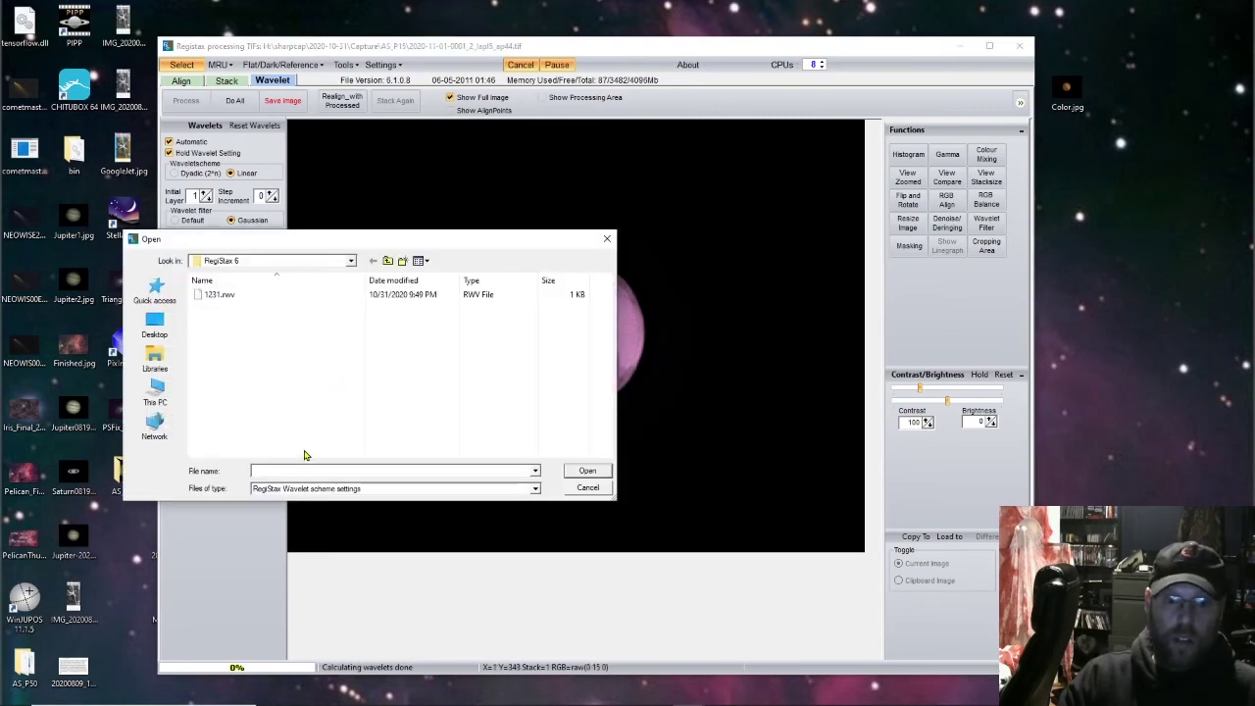
pyautogui.doubleClick(224, 294)
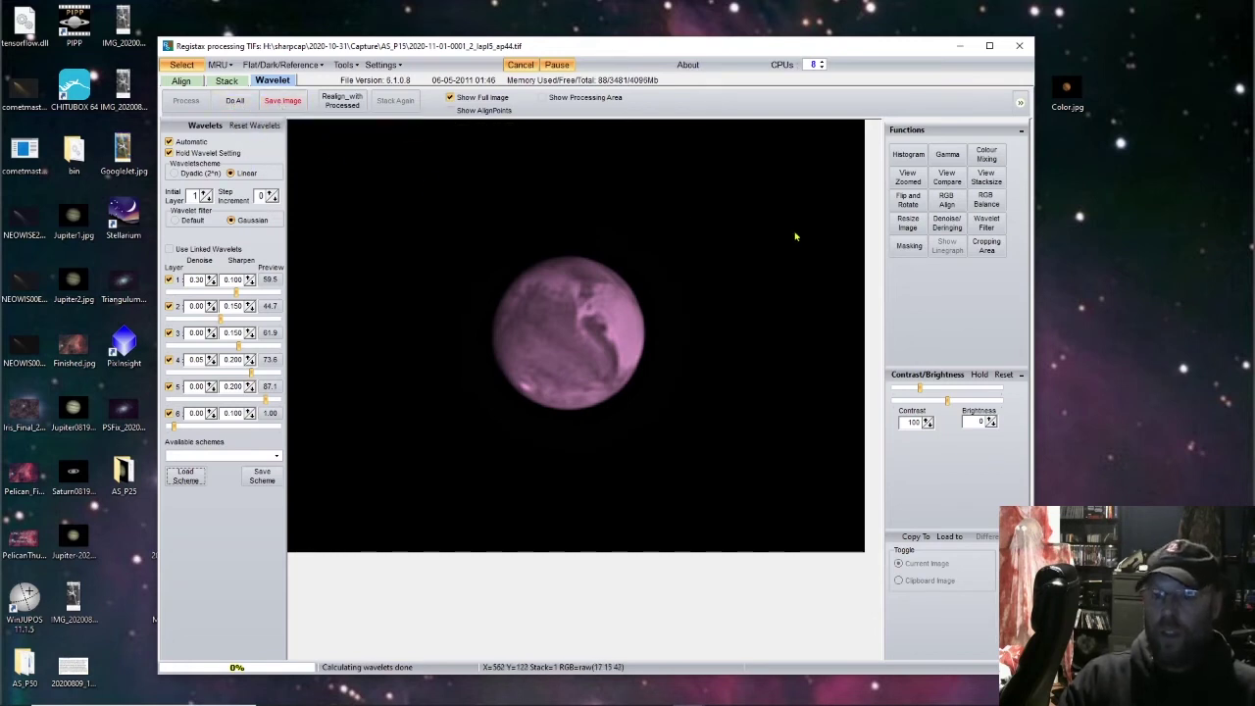
pyautogui.click(1017, 53)
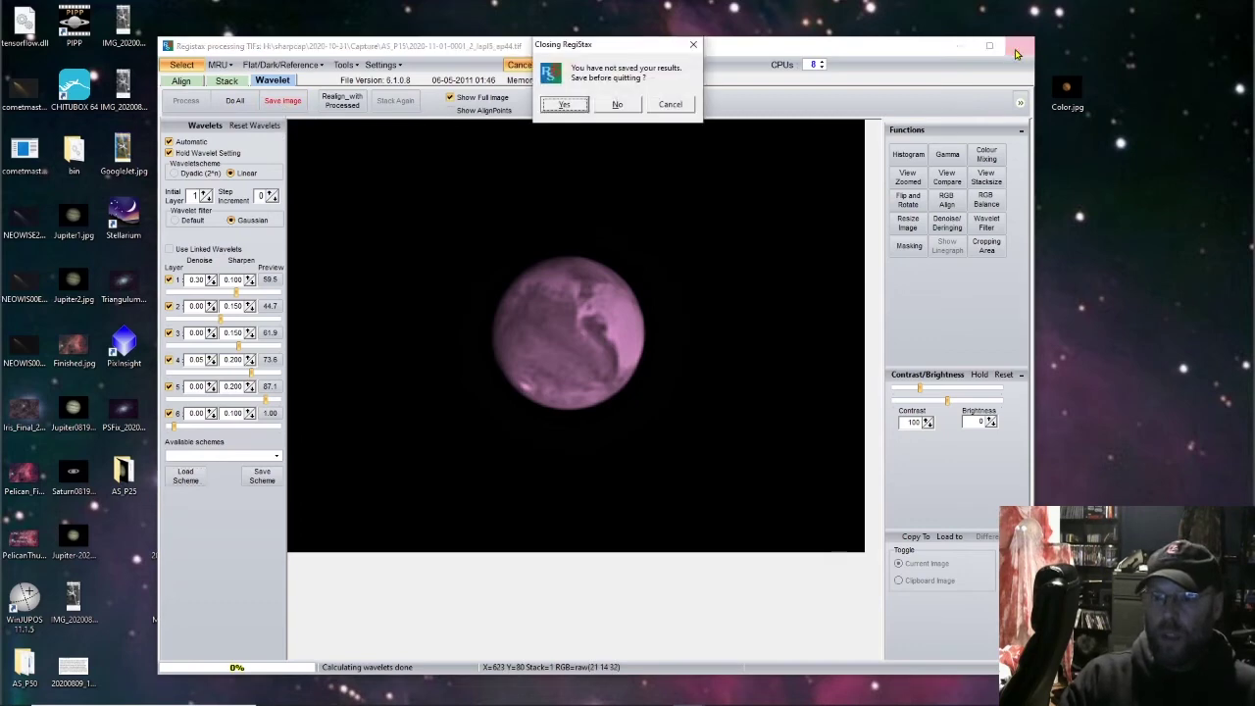
pyautogui.click(620, 105)
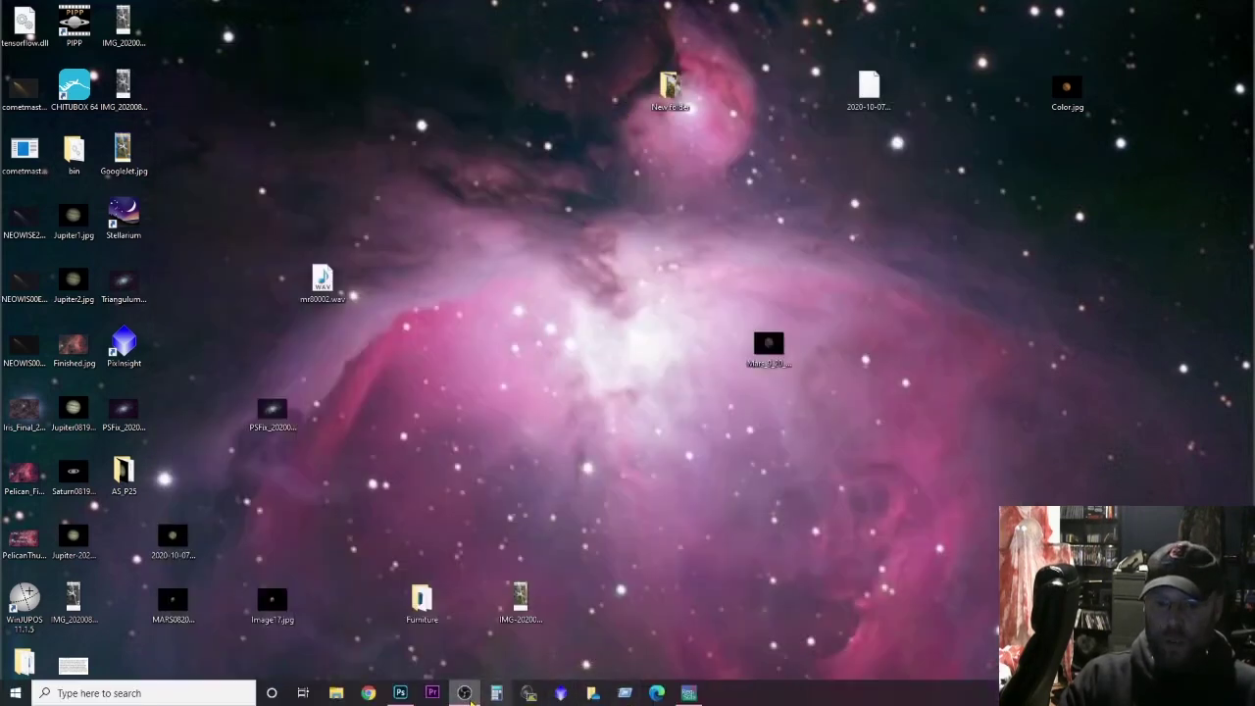
pyautogui.click(401, 694)
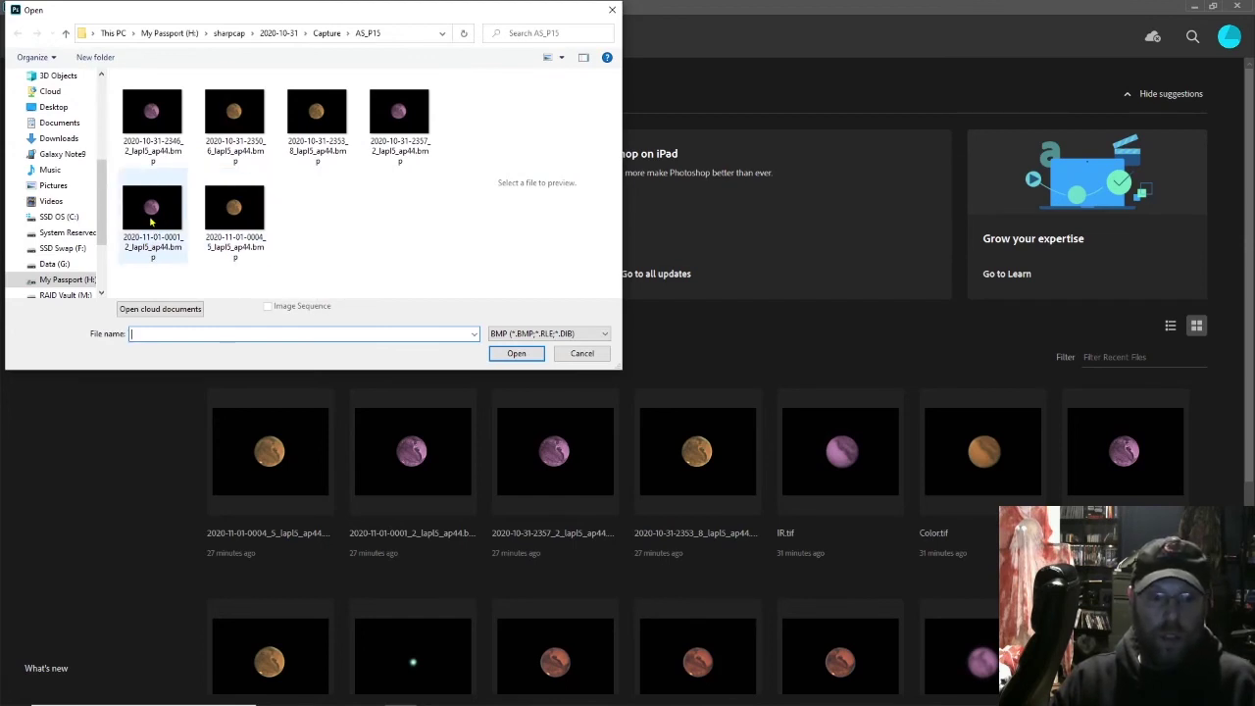
pyautogui.click(234, 211)
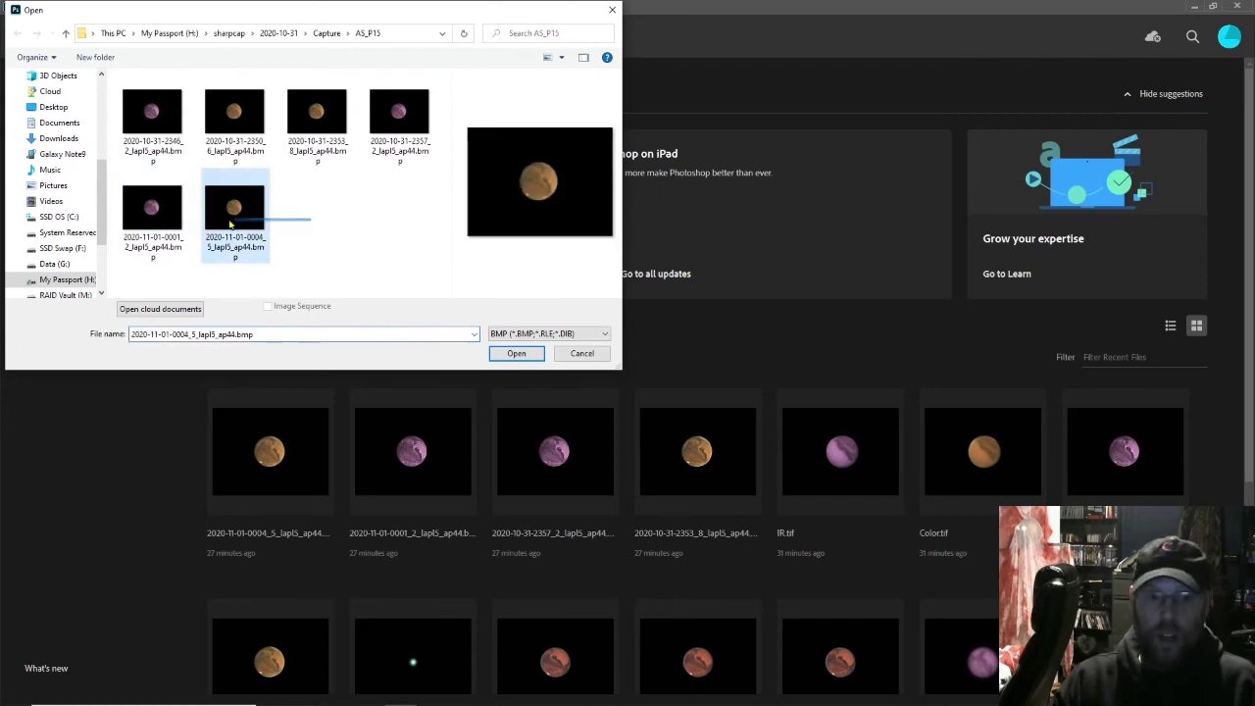
pyautogui.keyDown('ctrl'); pyautogui.click(157, 211); pyautogui.keyUp('ctrl')
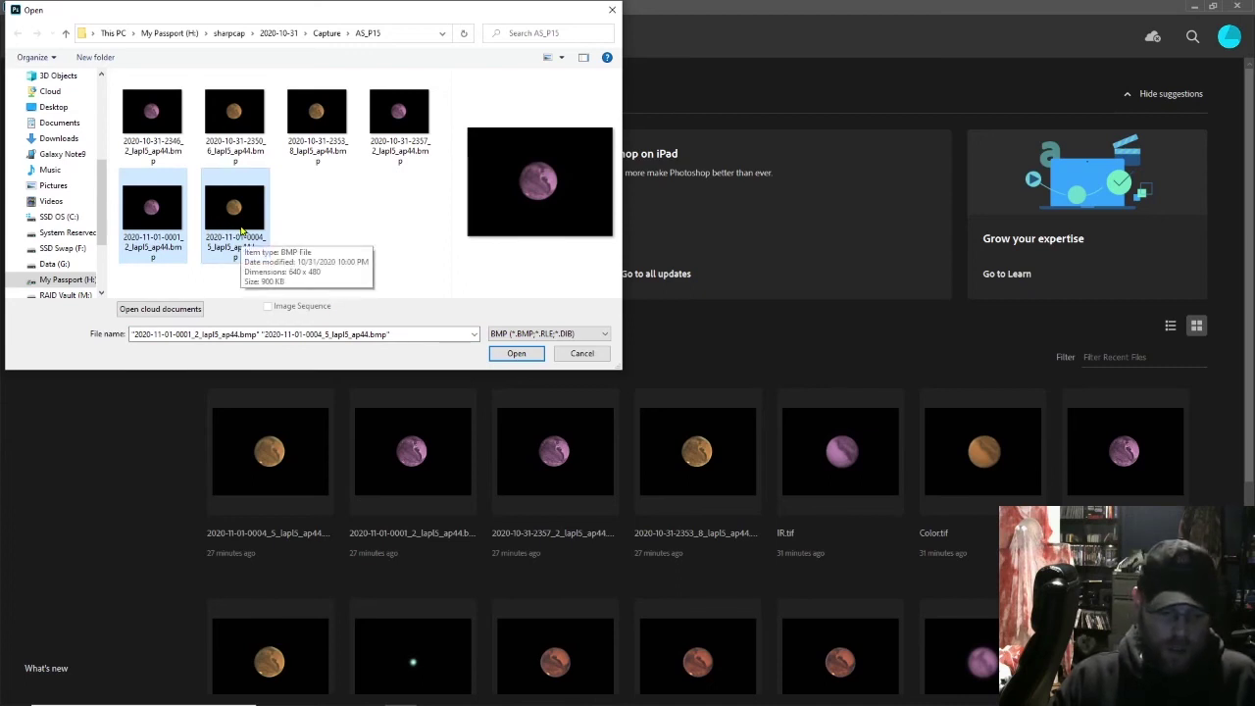
pyautogui.click(516, 353)
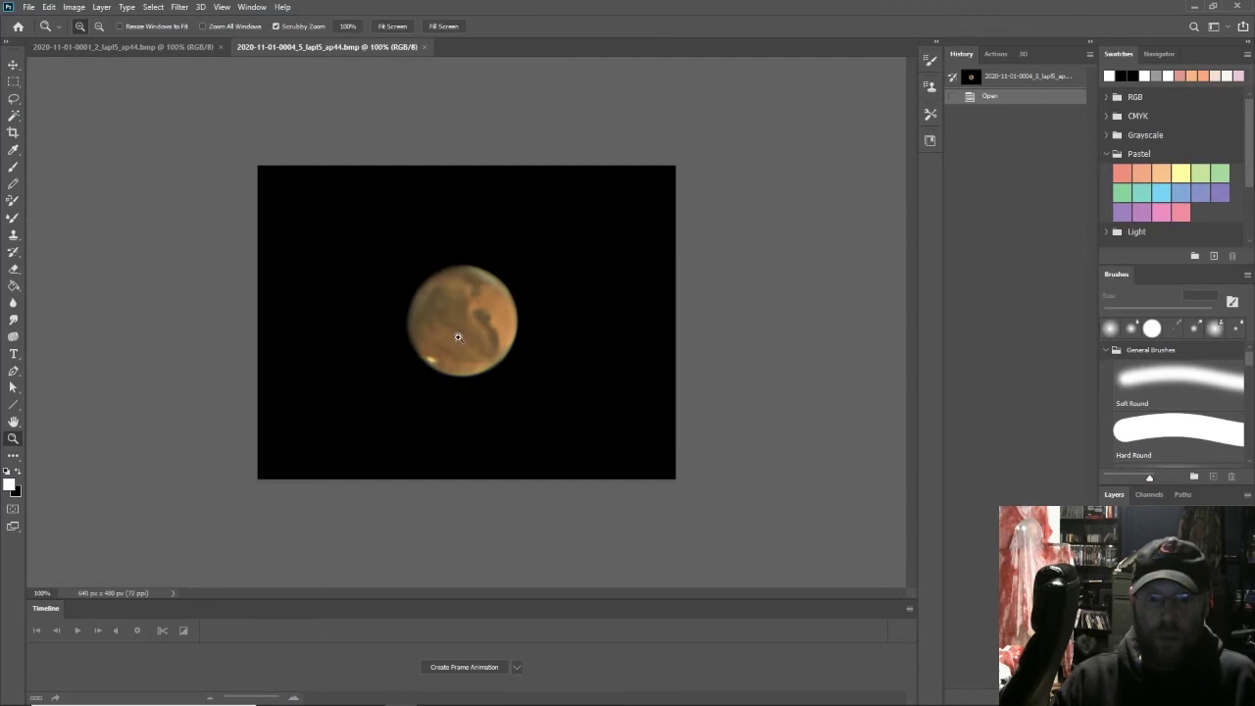
# Zoom in on both the orange and pink Mars images to compare them.
pyautogui.moveTo(458, 334); pyautogui.dragTo(488, 339)
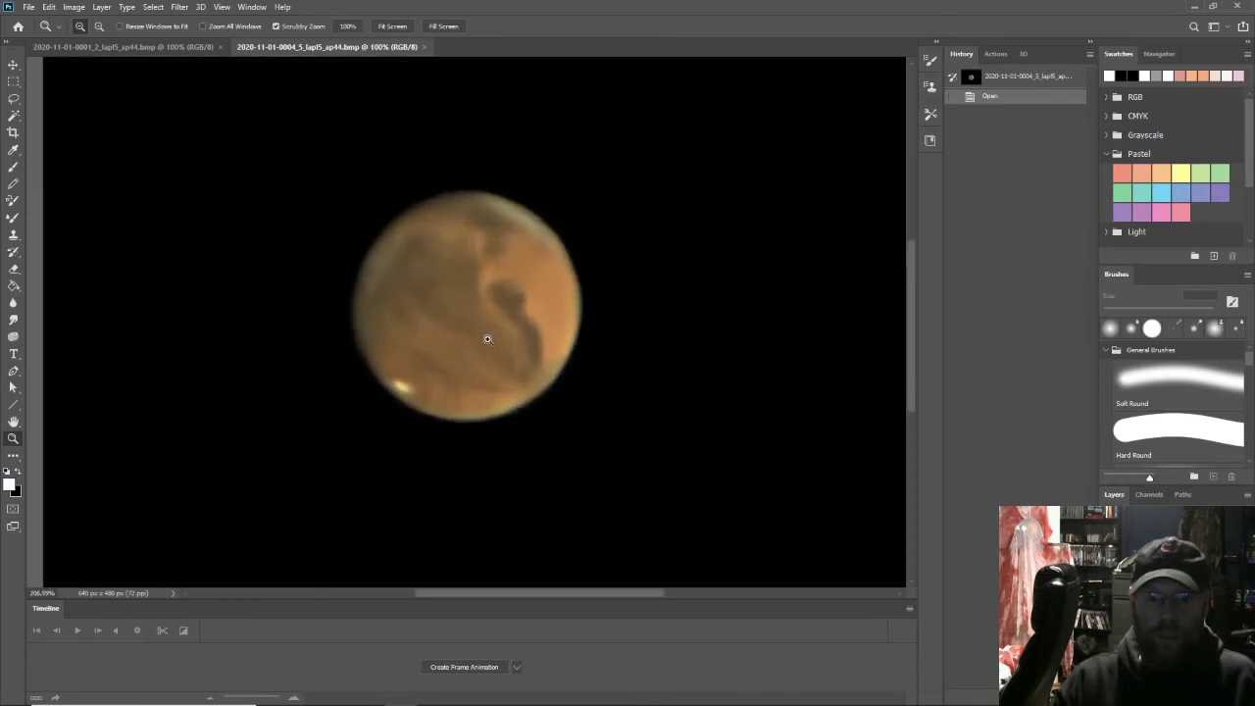
pyautogui.click(184, 45)
pyautogui.moveTo(541, 371); pyautogui.dragTo(566, 373)
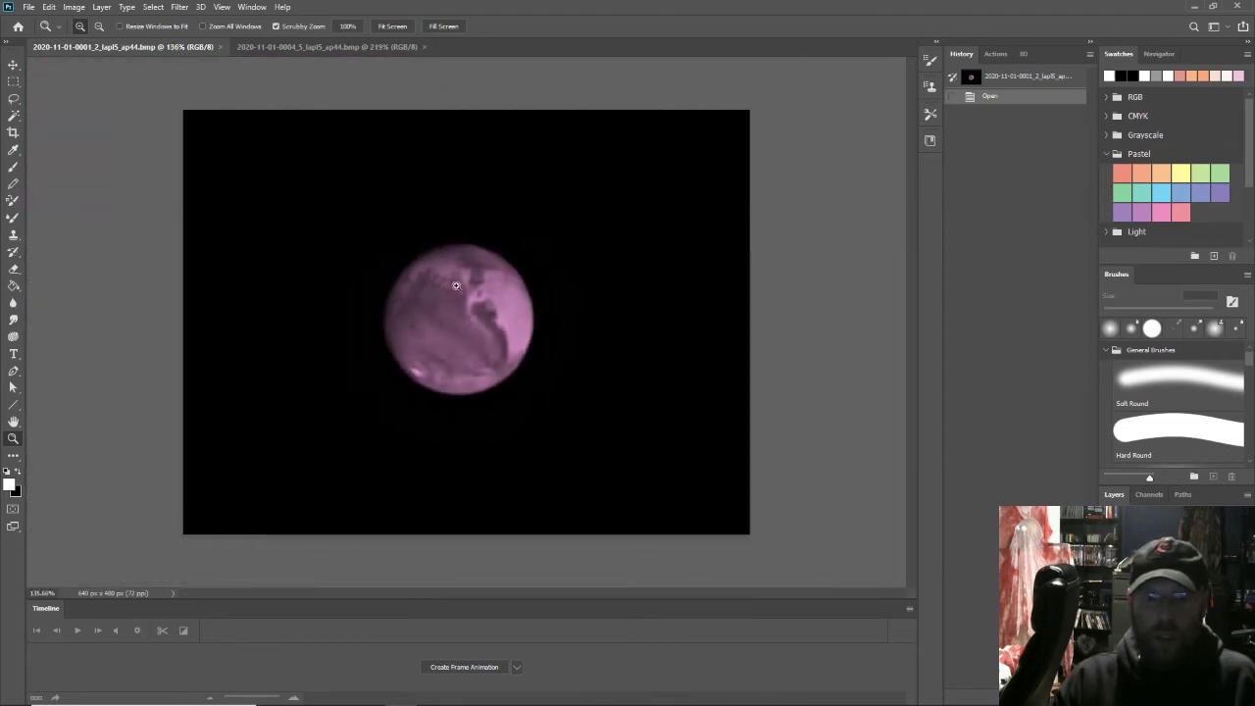
pyautogui.moveTo(456, 286); pyautogui.dragTo(509, 309)
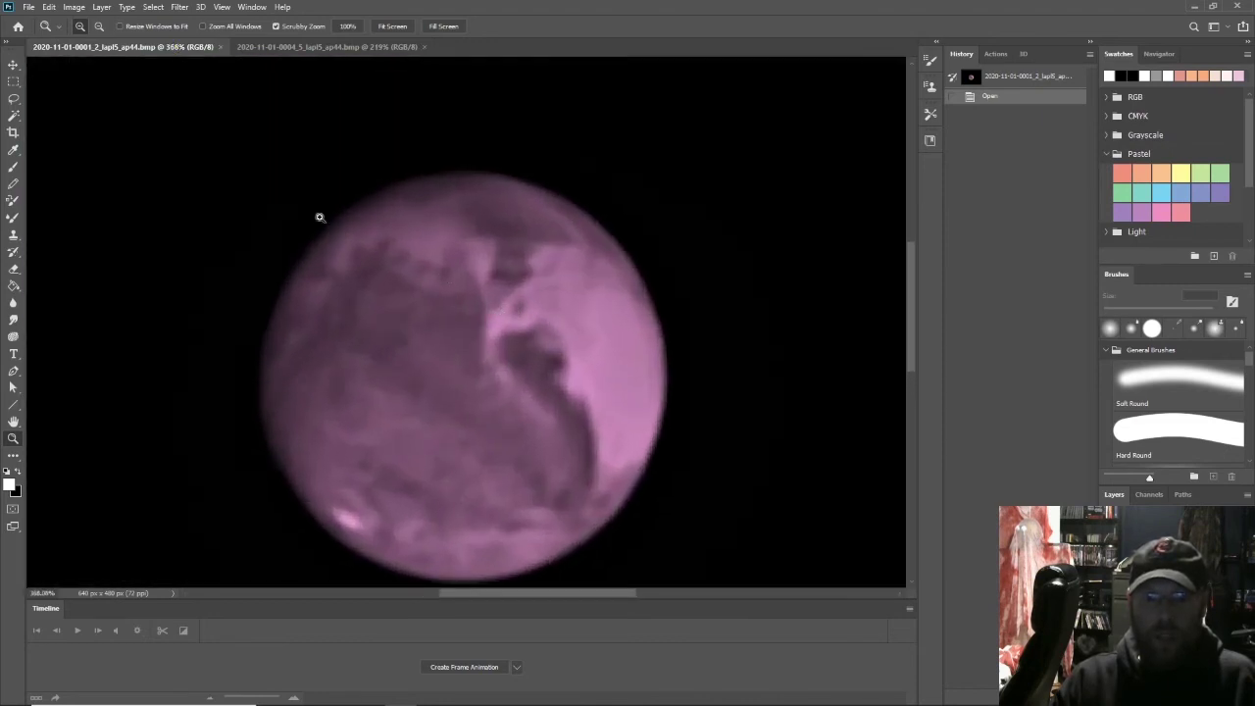
pyautogui.click(304, 47)
pyautogui.moveTo(339, 154); pyautogui.dragTo(473, 316)
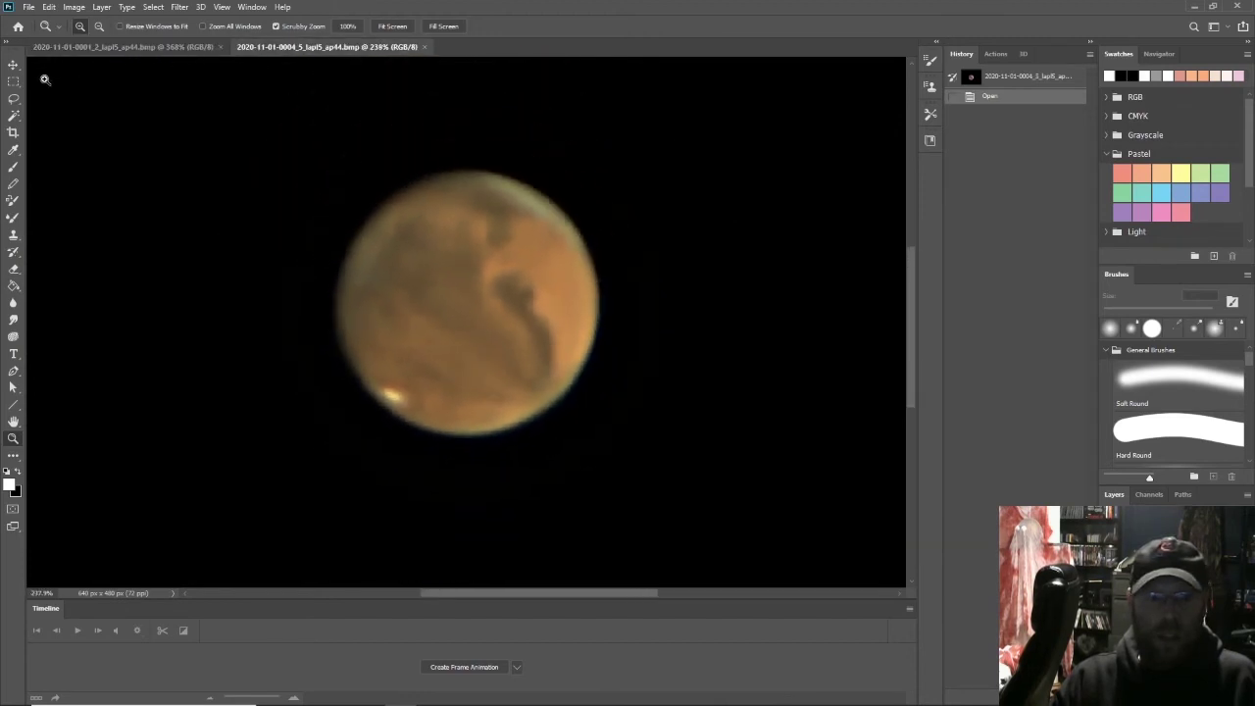
# Drag the pink IR Mars layer into the orange colour document with the Move tool.
pyautogui.click(60, 47)
pyautogui.click(13, 64)
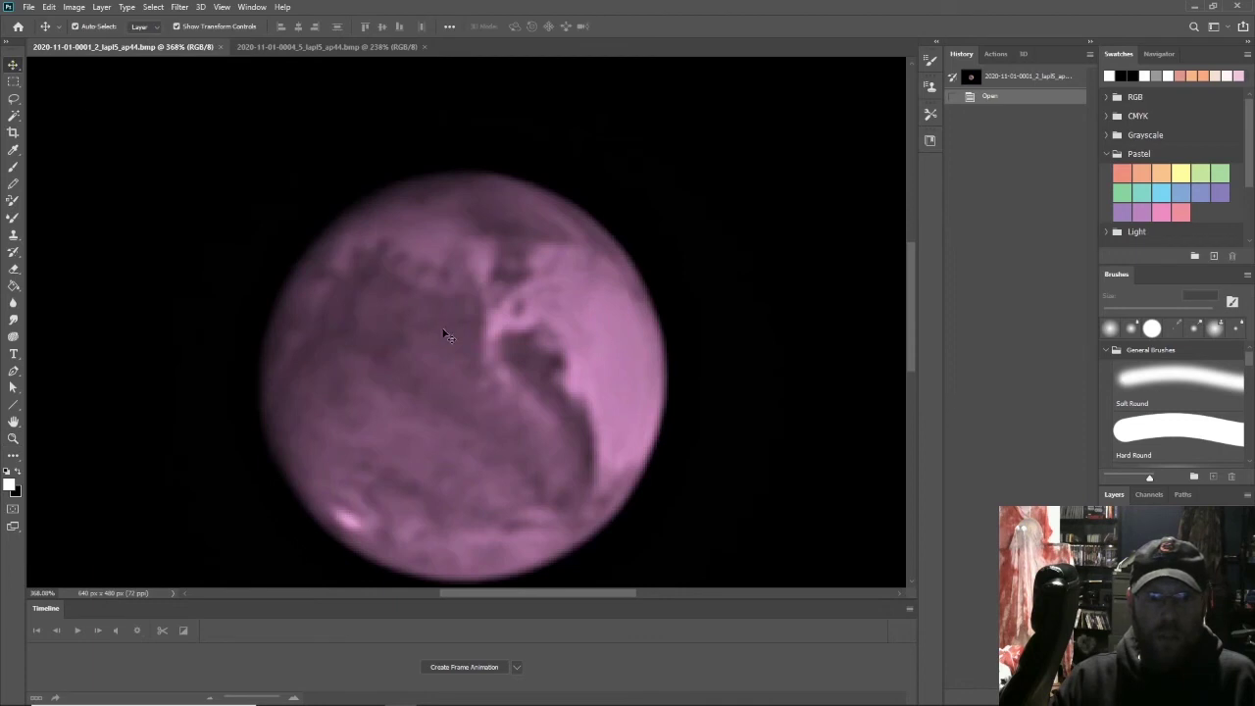
pyautogui.click(302, 47)
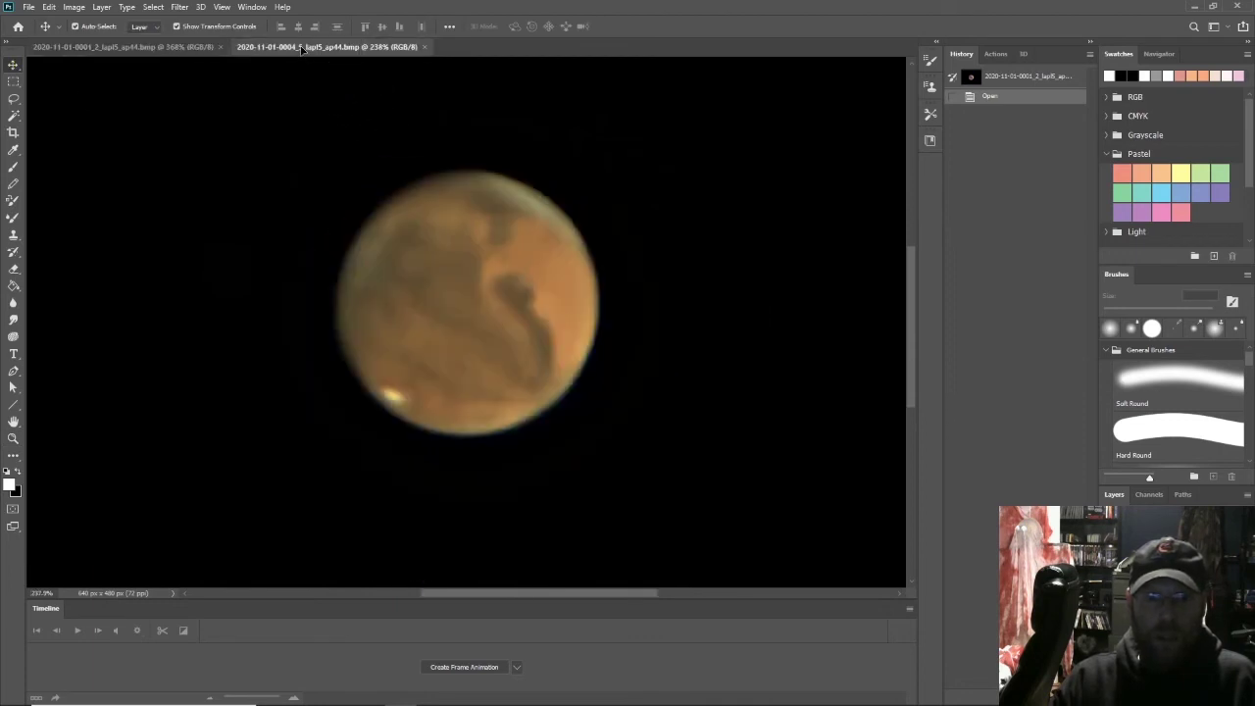
pyautogui.moveTo(302, 49); pyautogui.dragTo(467, 337)
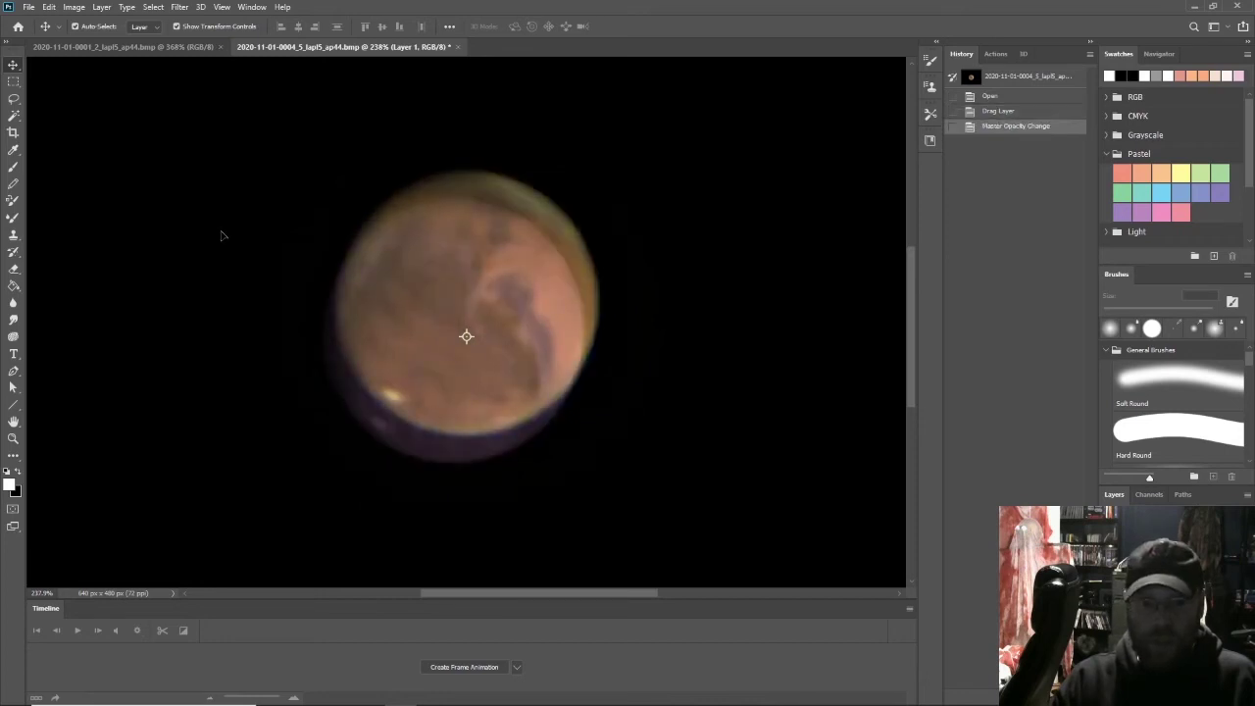
# Nudge IR Layer 1 into alignment over the orange Mars disc, toggling it to verify.
pyautogui.moveTo(272, 365); pyautogui.dragTo(285, 335)
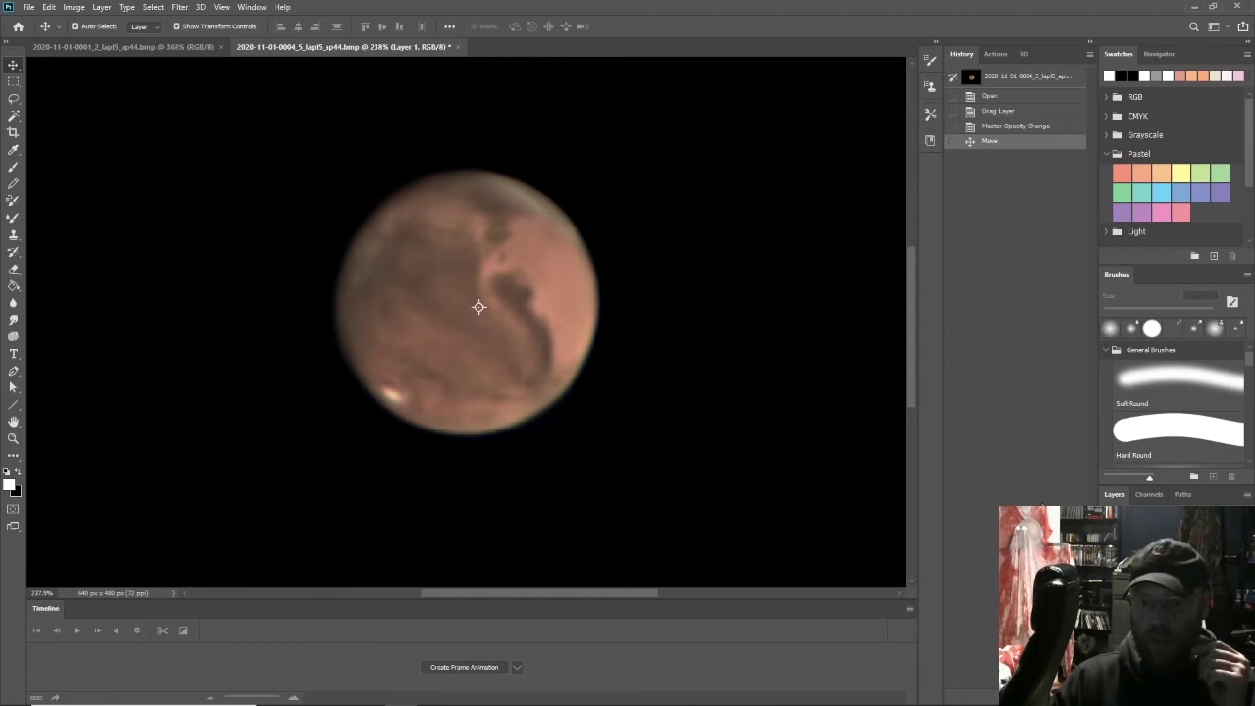
pyautogui.hotkey('ctrl', ',')
pyautogui.hotkey('ctrl', ',')
pyautogui.hotkey('ctrl', ',')
pyautogui.hotkey('ctrl', ',')
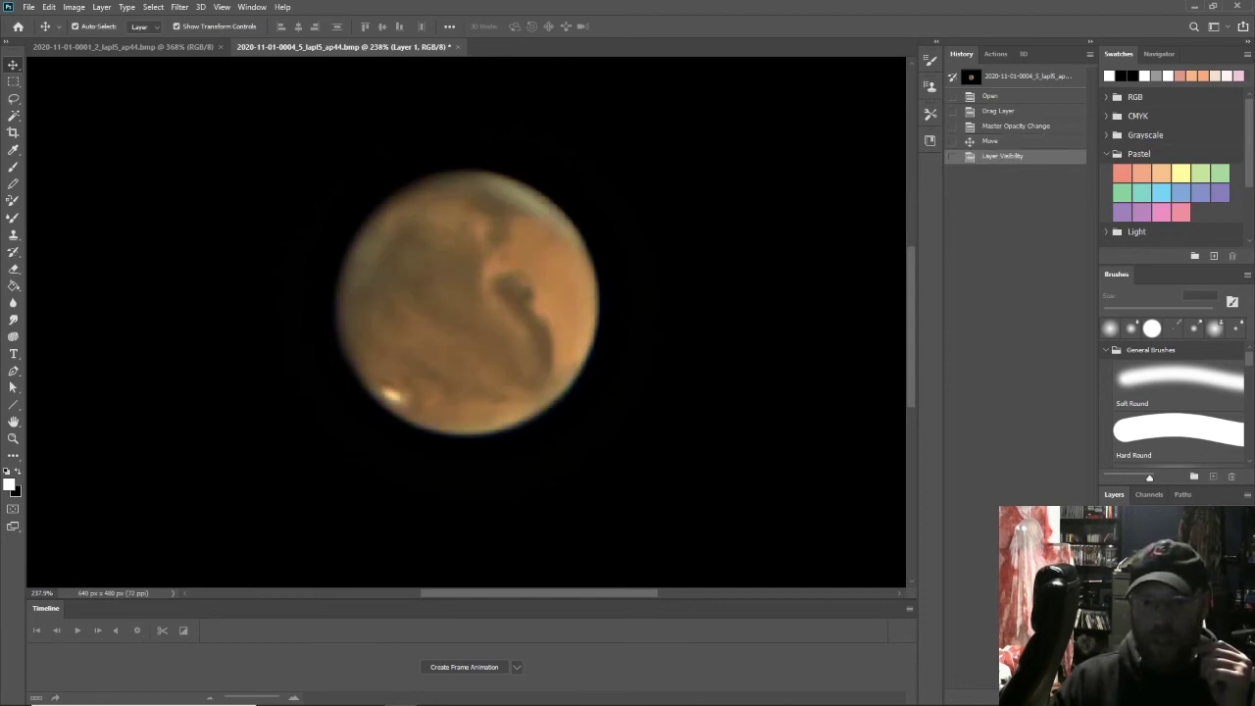
pyautogui.hotkey('ctrl', ',')
pyautogui.hotkey('ctrl', ',')
pyautogui.hotkey('ctrl', ',')
pyautogui.hotkey('ctrl', ',')
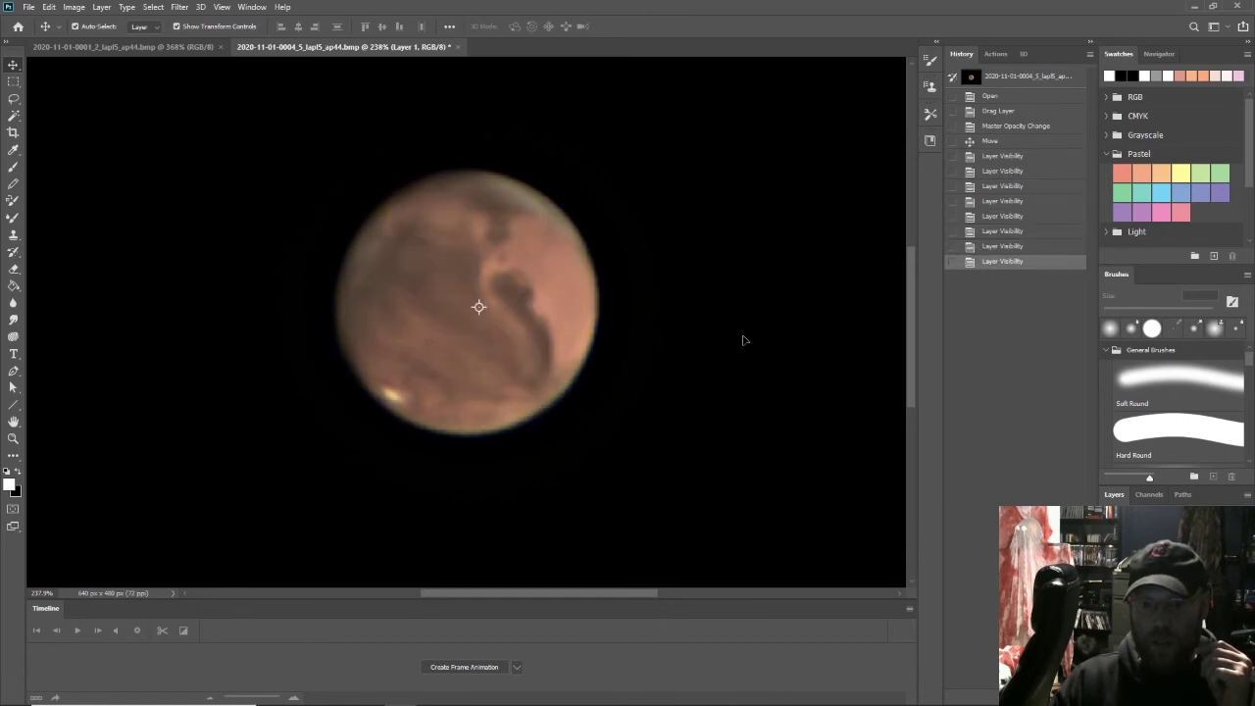
pyautogui.moveTo(743, 341); pyautogui.dragTo(754, 350)
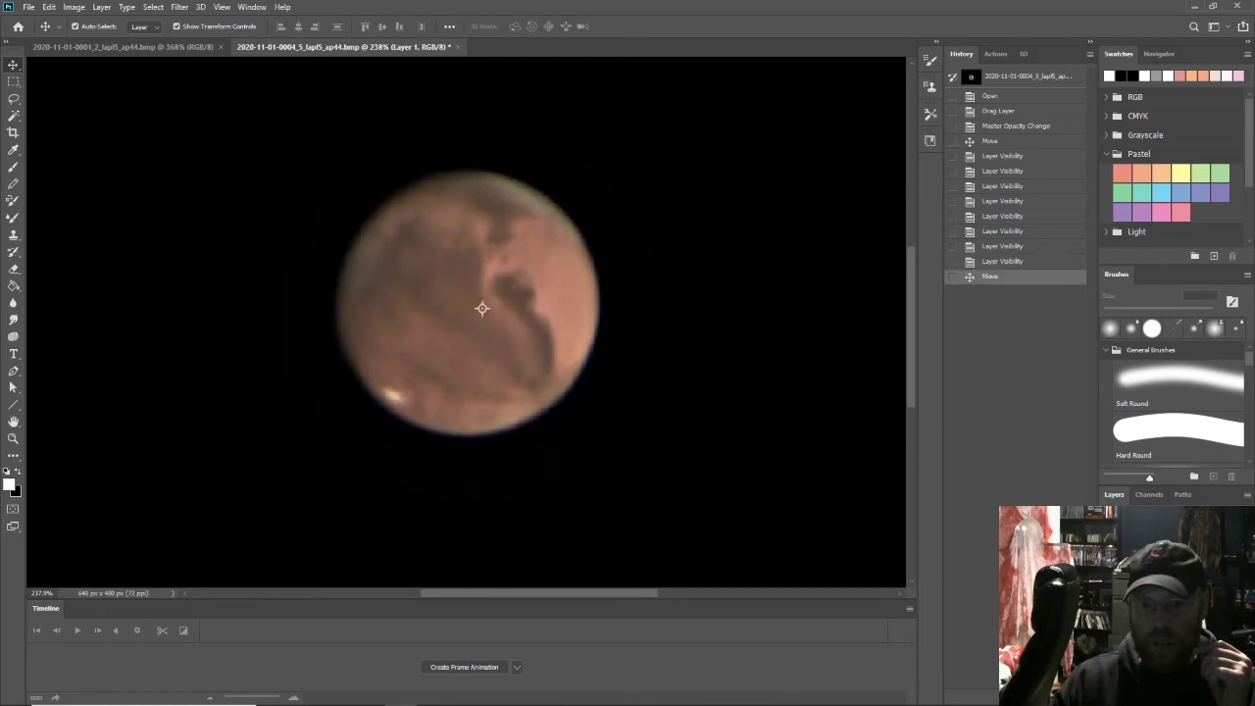
pyautogui.hotkey('ctrl', ',')
pyautogui.hotkey('ctrl', ',')
pyautogui.hotkey('ctrl', ',')
pyautogui.hotkey('ctrl', ',')
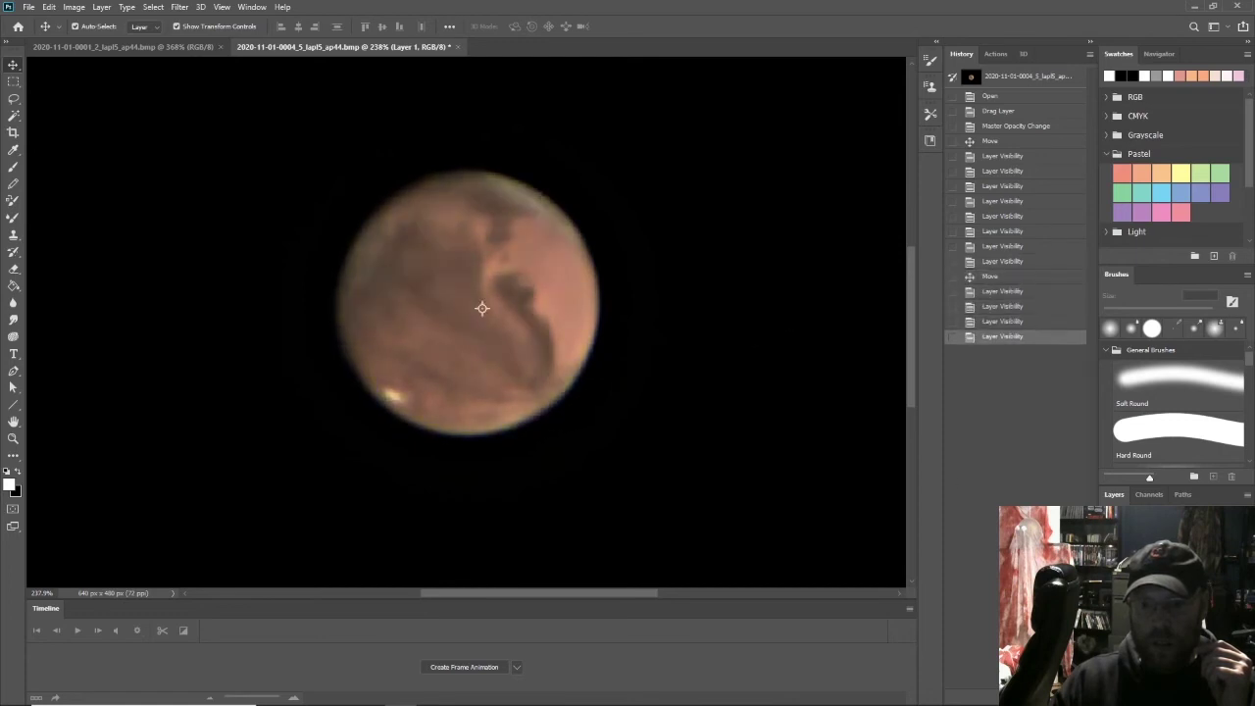
pyautogui.hotkey('ctrl', ',')
pyautogui.hotkey('ctrl', ',')
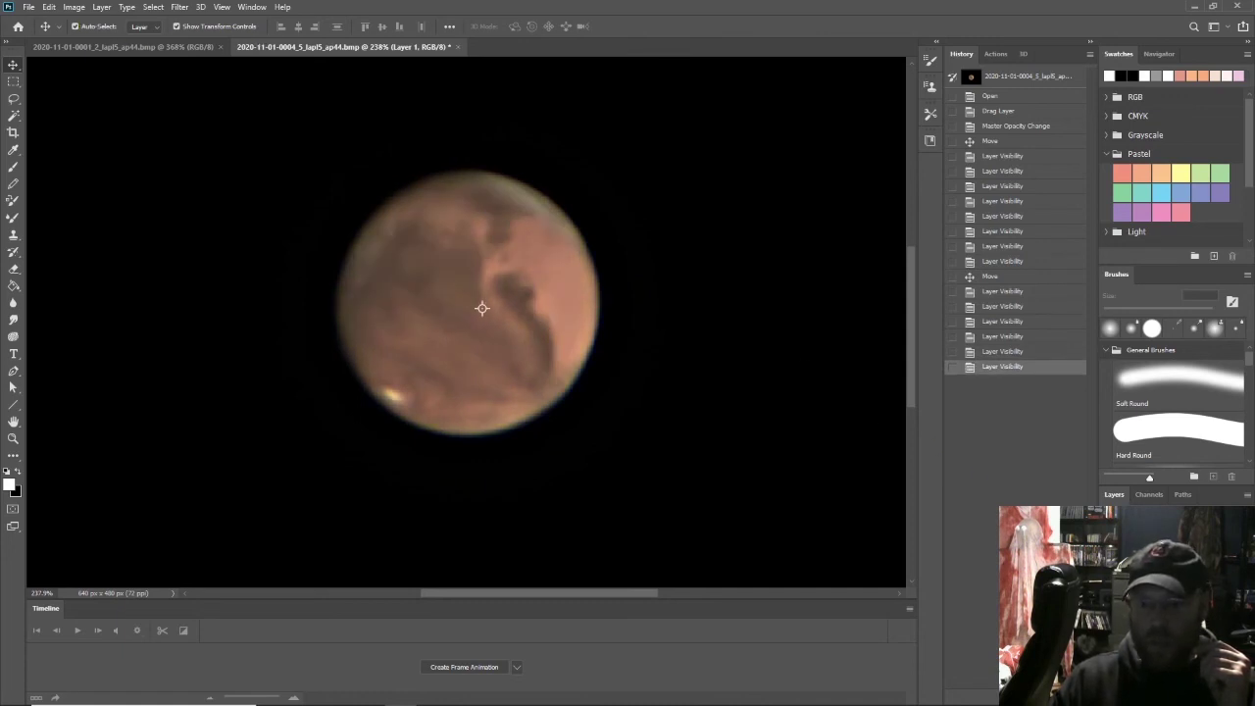
pyautogui.click(74, 7)
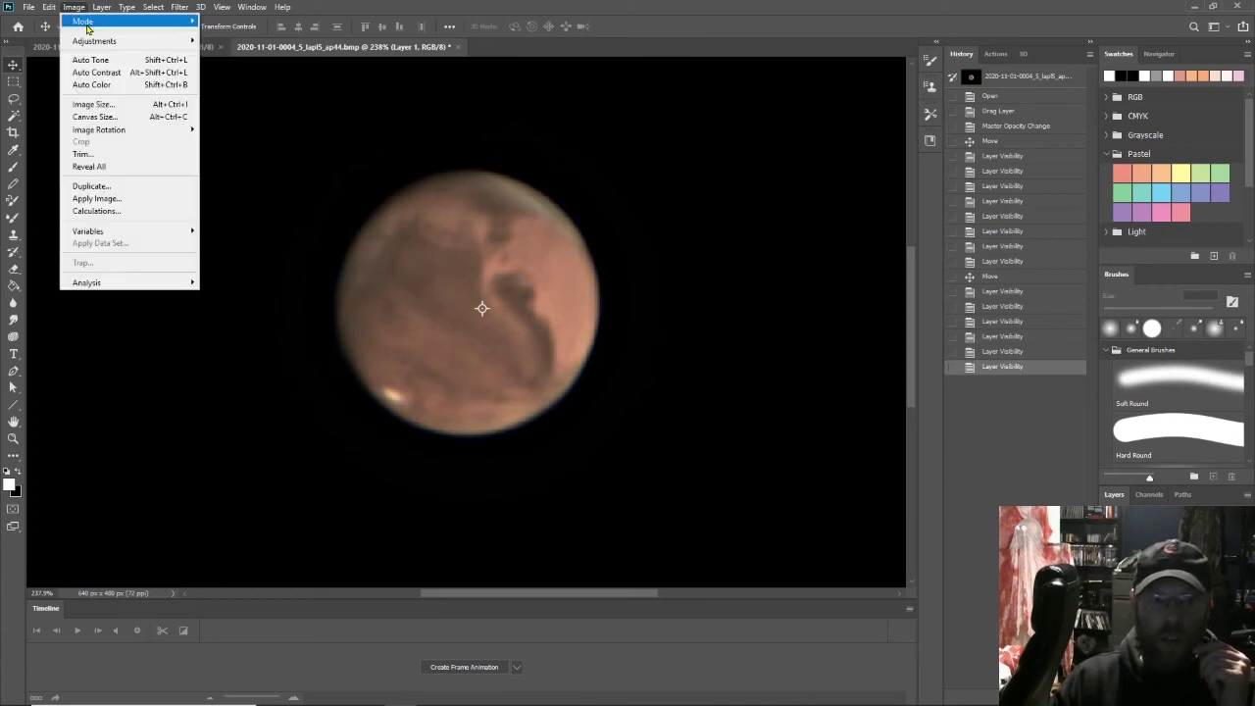
# Desaturate the IR layer with Hue/Saturation at -100 saturation.
pyautogui.moveTo(109, 41)
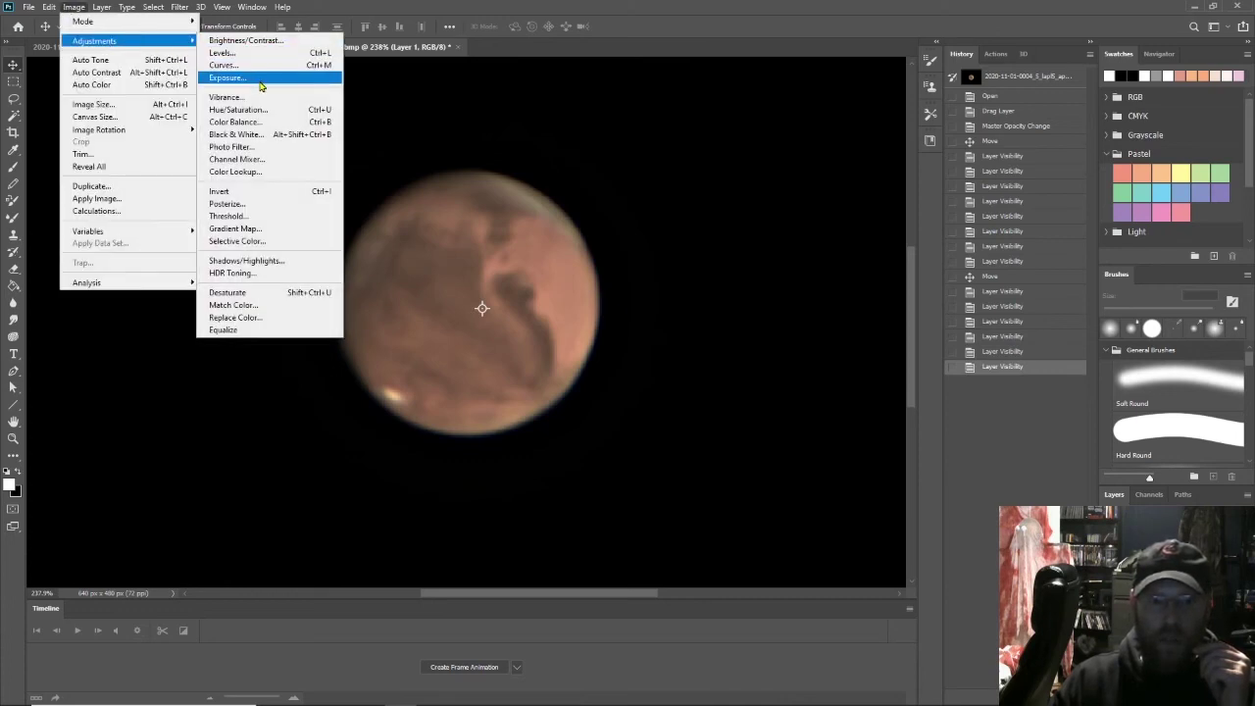
pyautogui.click(273, 110)
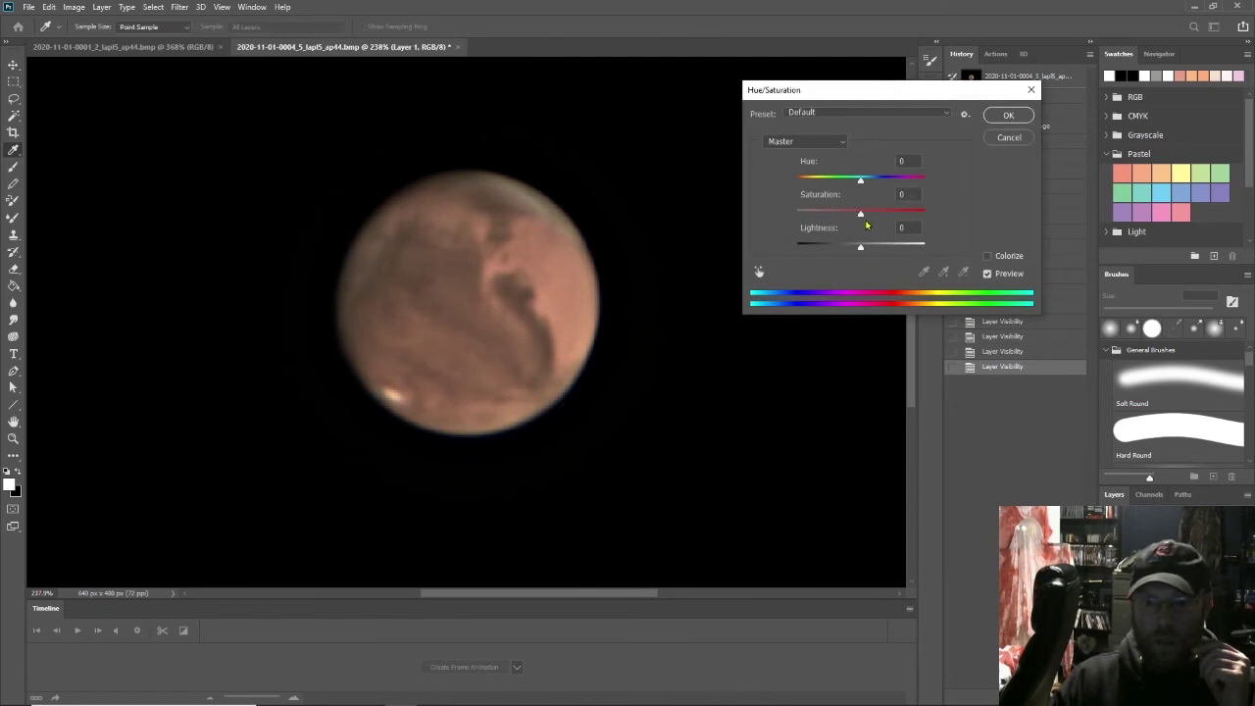
pyautogui.moveTo(860, 213); pyautogui.dragTo(751, 213)
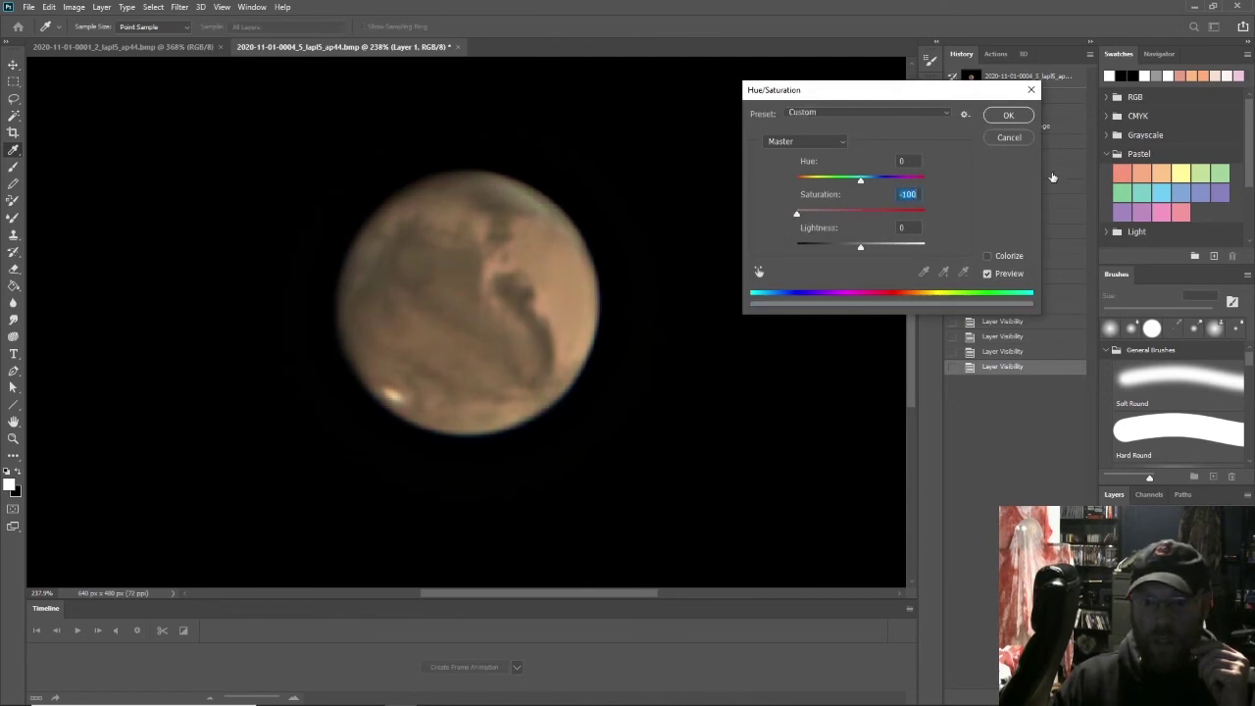
pyautogui.click(1020, 117)
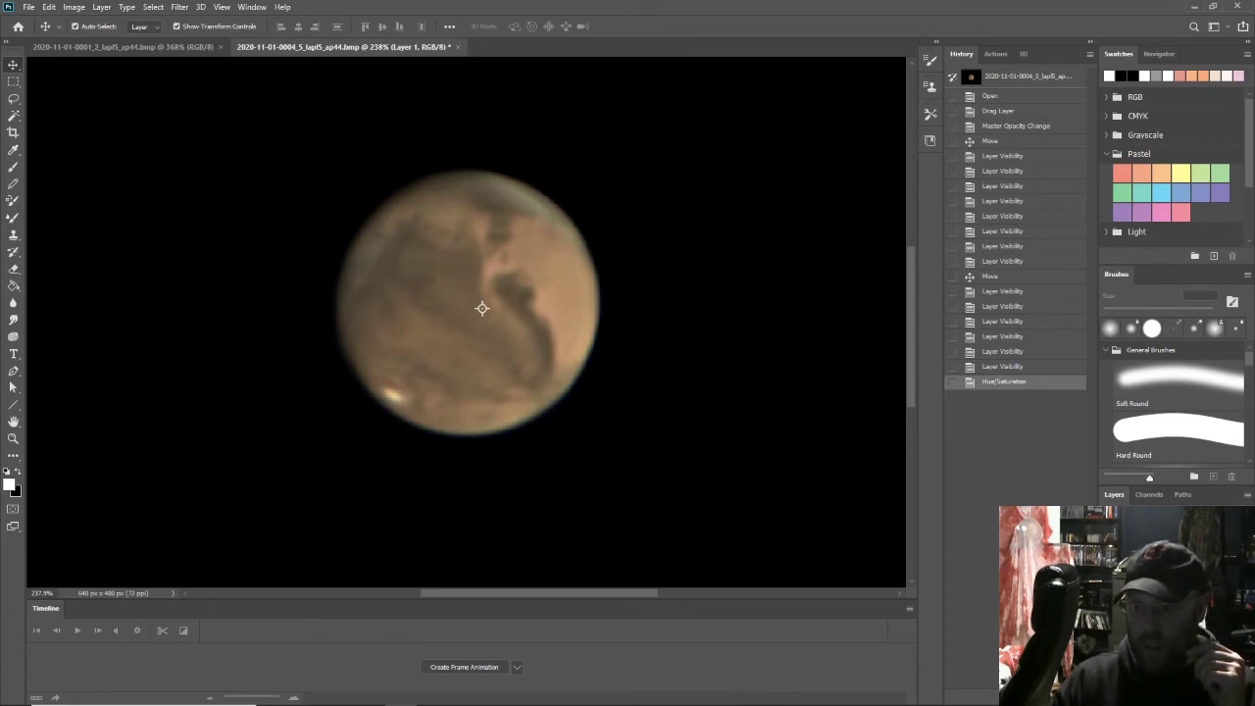
# Restore the IR layer to 100% opacity and set its blend mode to Luminosity.
pyautogui.press('0')
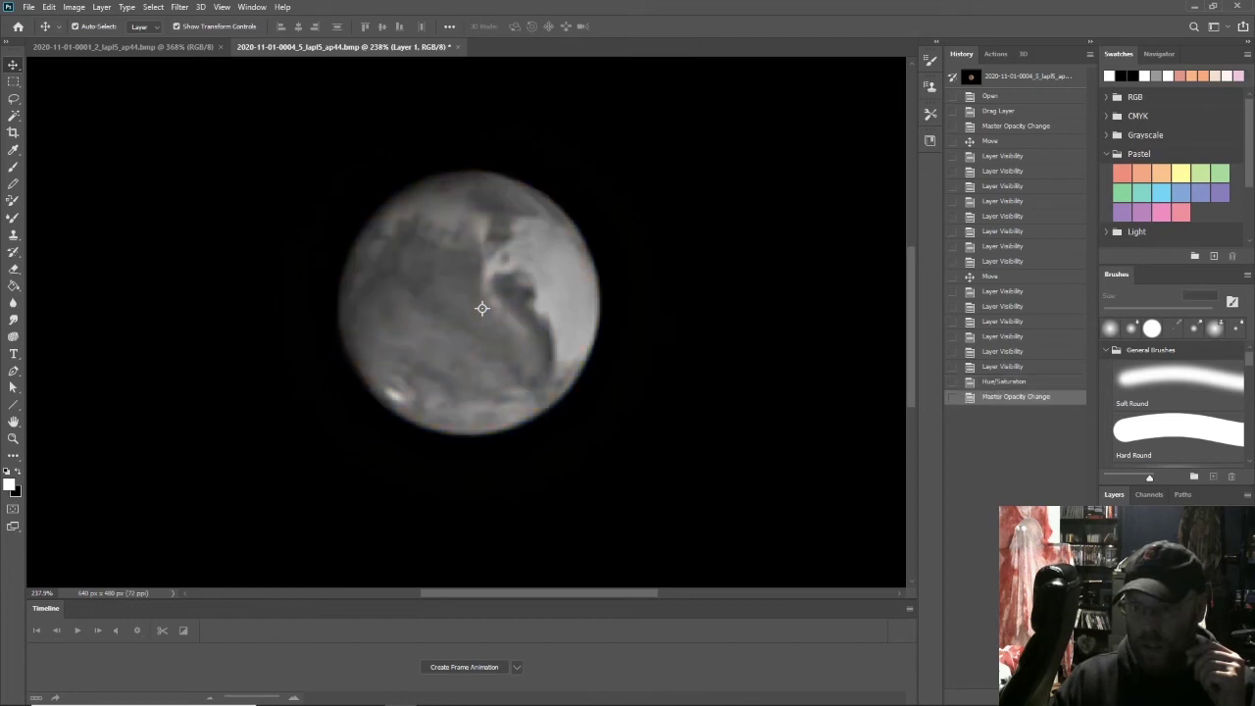
pyautogui.click(1138, 534)
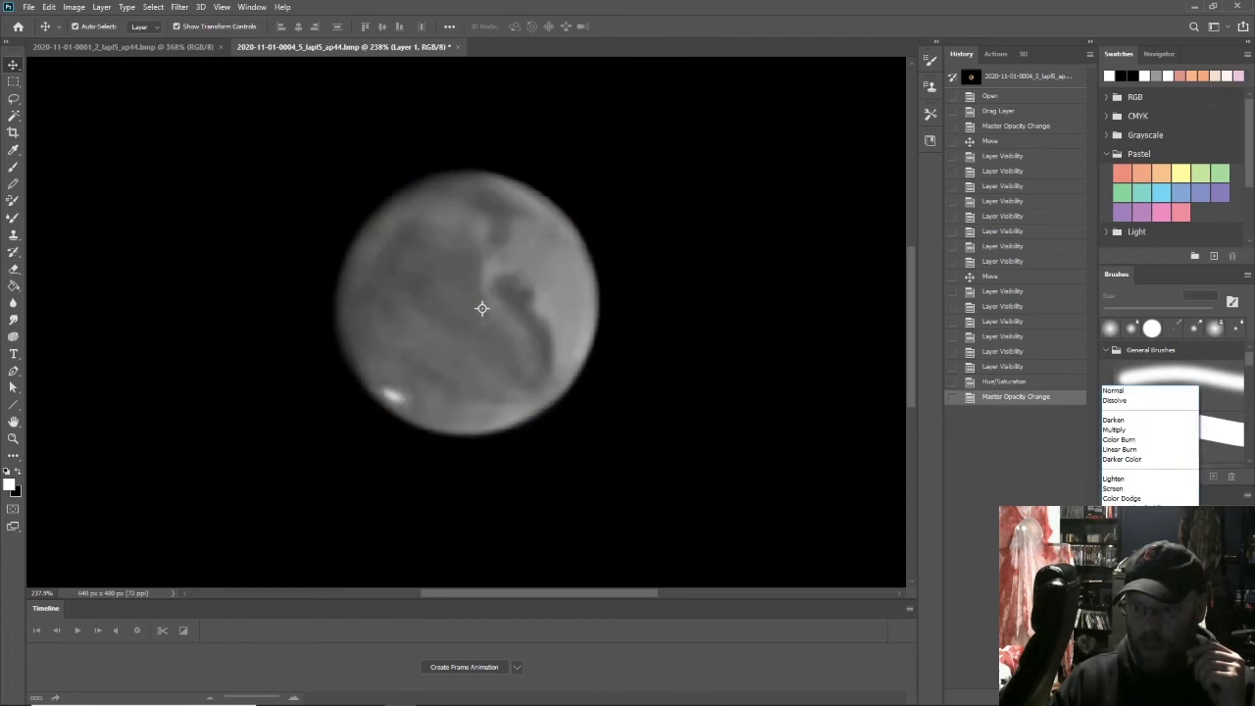
pyautogui.press('Return')
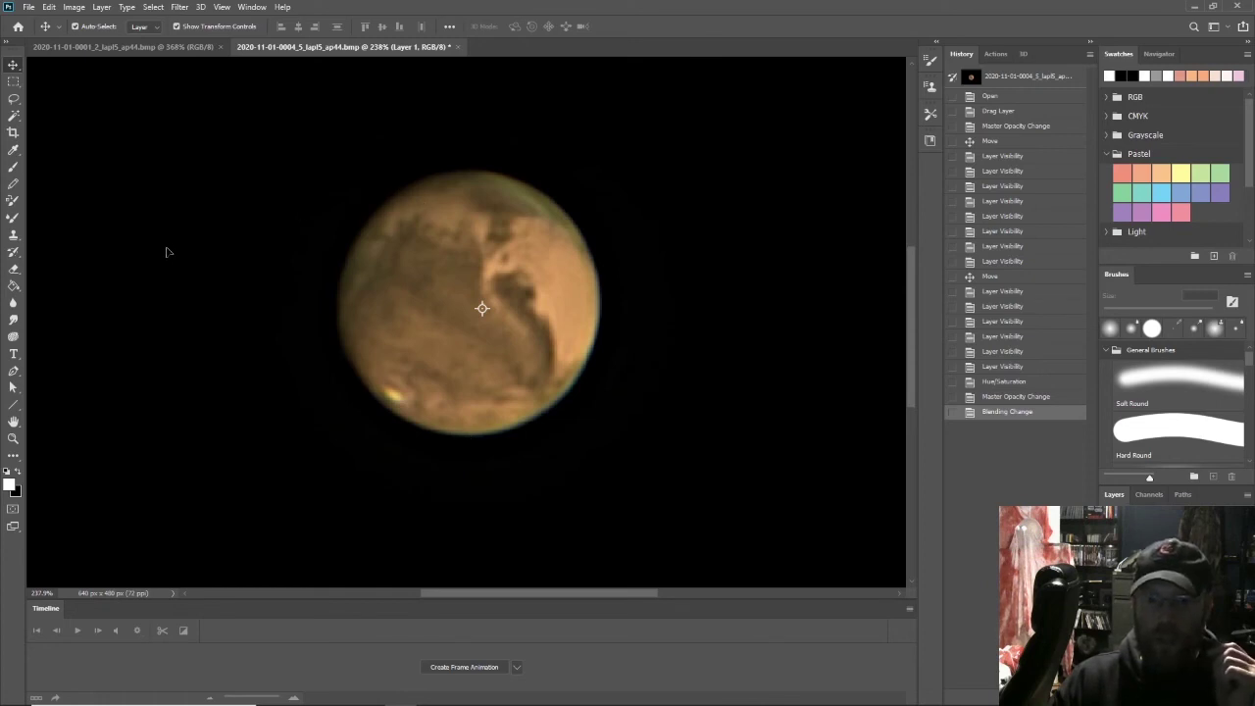
pyautogui.click(13, 269)
# Erase the IR fringe on Mars's upper-right limb with a 55 px soft eraser, then hide the layer.
pyautogui.click(83, 27)
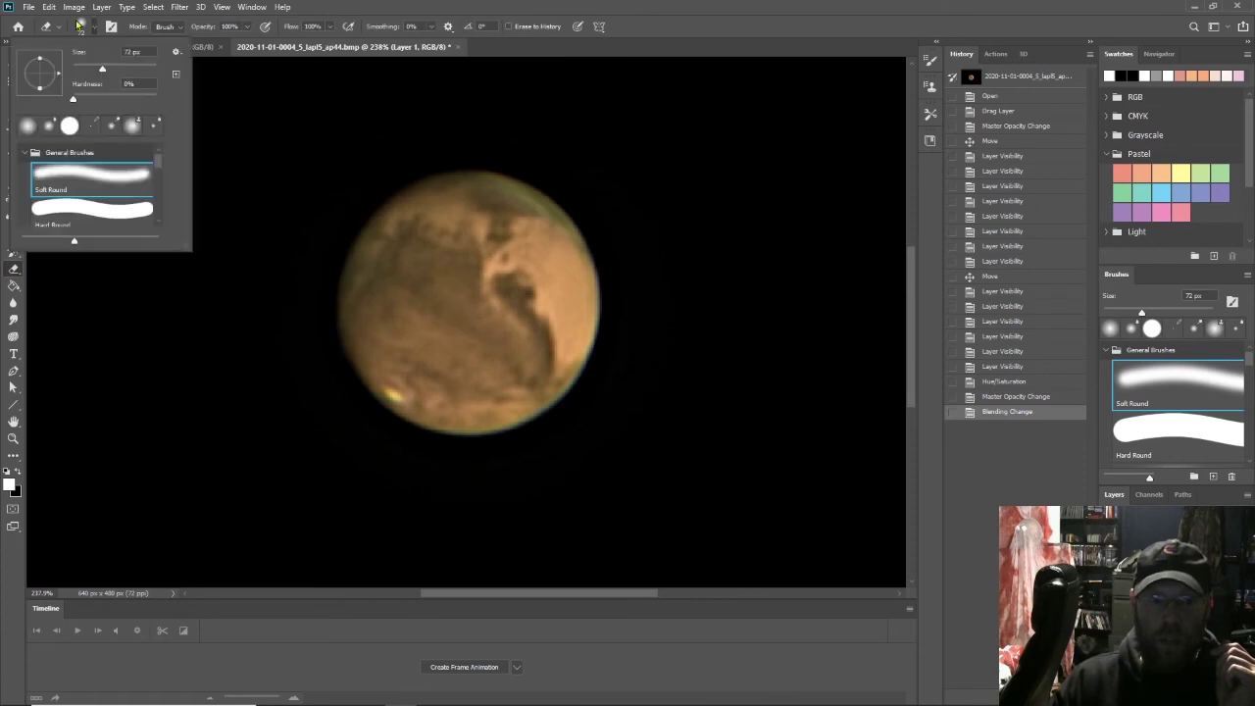
pyautogui.moveTo(103, 69); pyautogui.dragTo(95, 70)
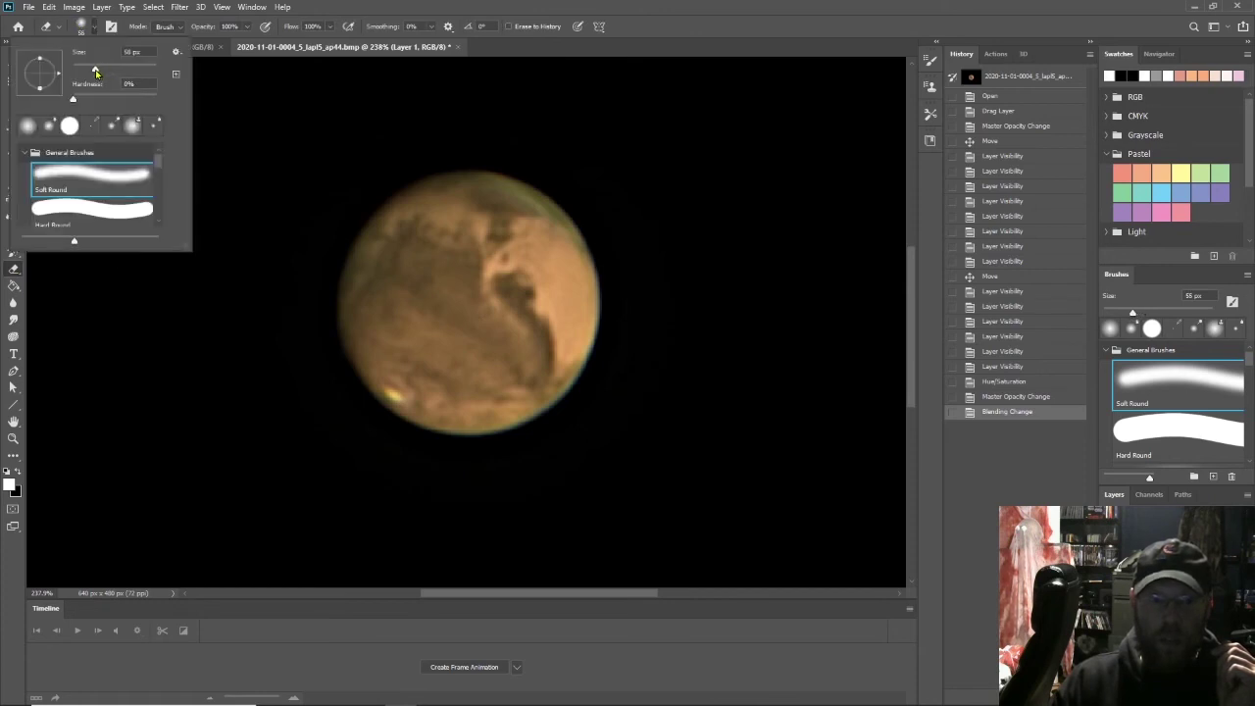
pyautogui.click(441, 115)
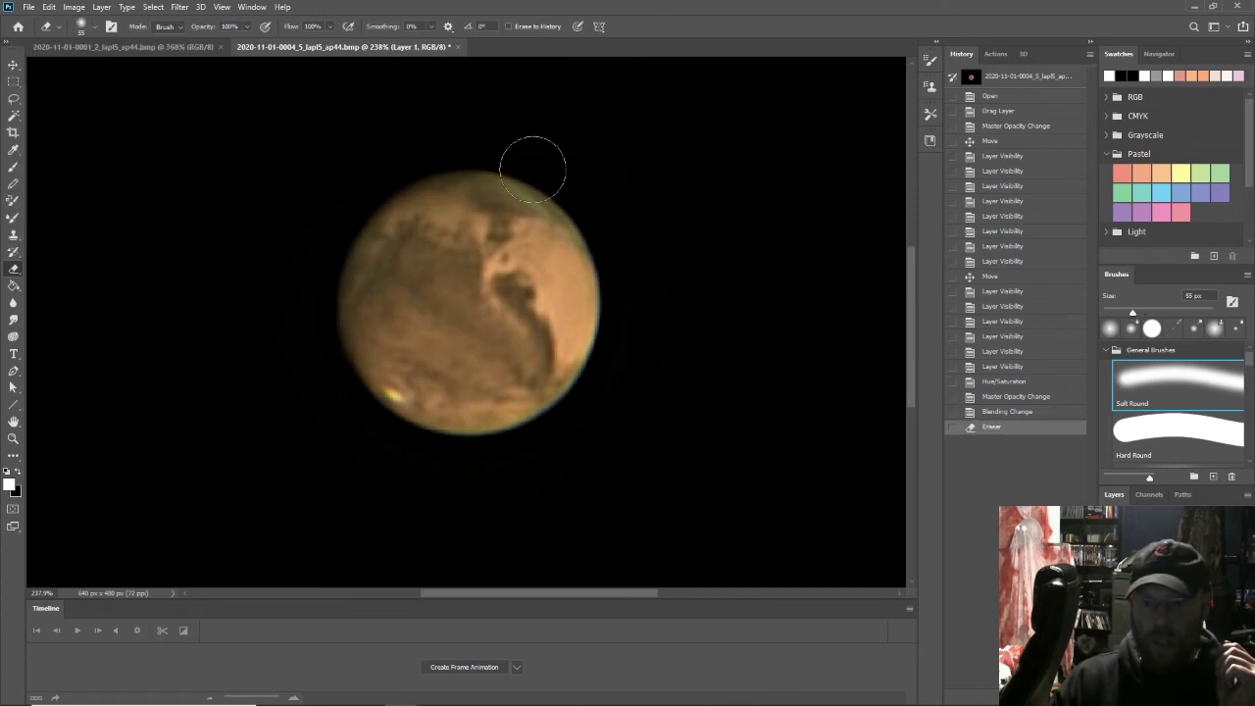
pyautogui.moveTo(507, 154)
pyautogui.mouseDown()
pyautogui.moveTo(582, 211)
pyautogui.moveTo(607, 260)
pyautogui.moveTo(602, 338)
pyautogui.moveTo(577, 399)
pyautogui.moveTo(546, 430)
pyautogui.moveTo(445, 442)
pyautogui.moveTo(377, 414)
pyautogui.moveTo(329, 358)
pyautogui.moveTo(320, 298)
pyautogui.moveTo(340, 199)
pyautogui.moveTo(448, 153)
pyautogui.moveTo(529, 165)
pyautogui.moveTo(595, 225)
pyautogui.moveTo(622, 277)
pyautogui.moveTo(616, 373)
pyautogui.moveTo(549, 453)
pyautogui.moveTo(607, 364)
pyautogui.moveTo(632, 277)
pyautogui.moveTo(592, 397)
pyautogui.moveTo(520, 452)
pyautogui.moveTo(446, 454)
pyautogui.moveTo(346, 395)
pyautogui.moveTo(316, 254)
pyautogui.moveTo(348, 187)
pyautogui.moveTo(471, 157)
pyautogui.mouseUp()
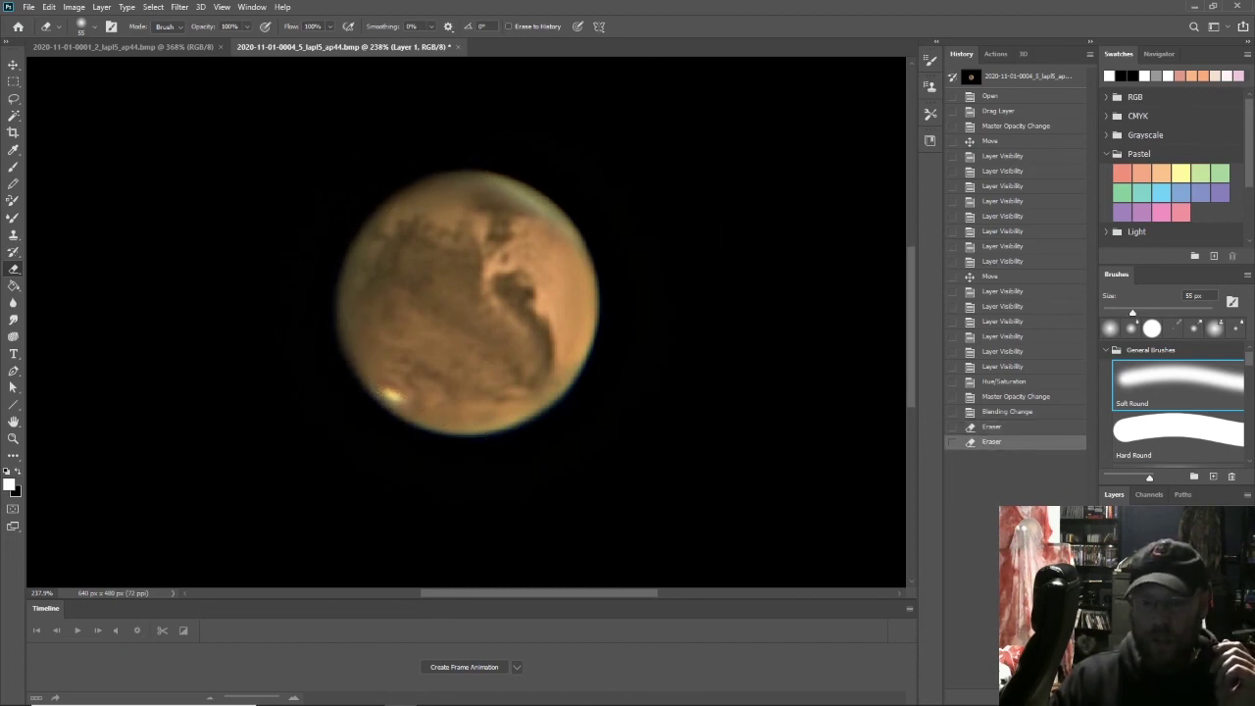
pyautogui.hotkey('ctrl', ',')
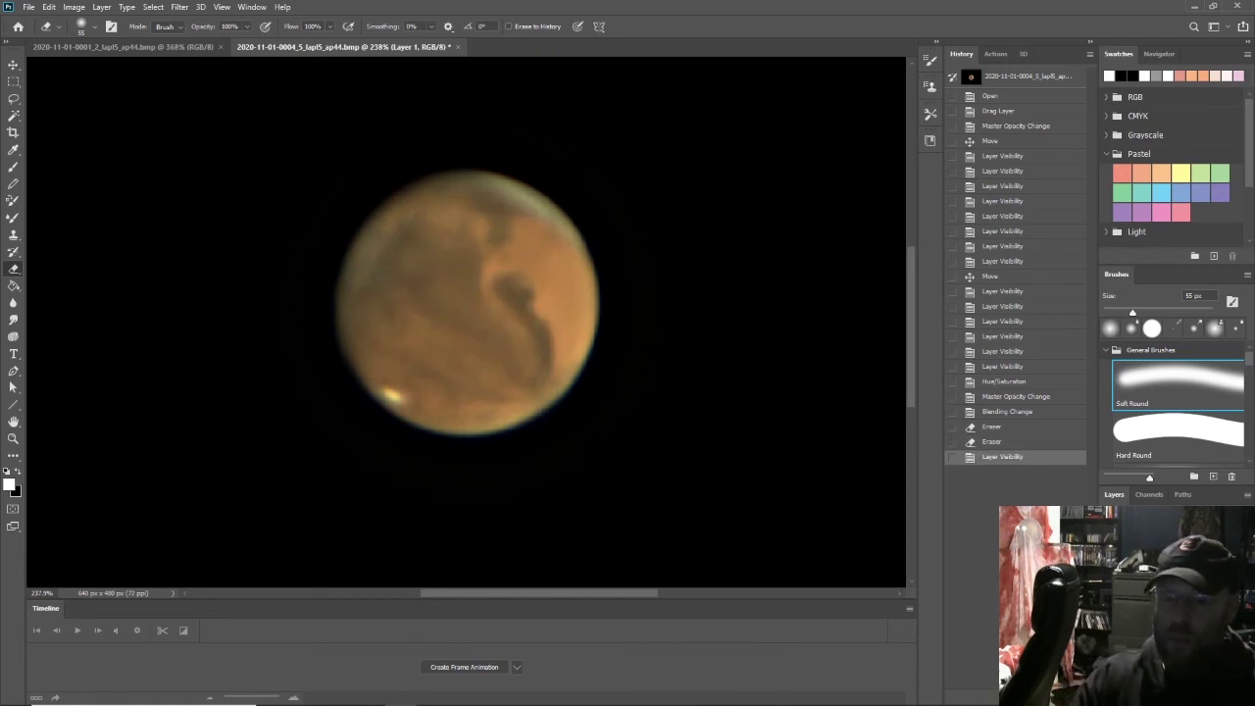
pyautogui.hotkey('ctrl', ',')
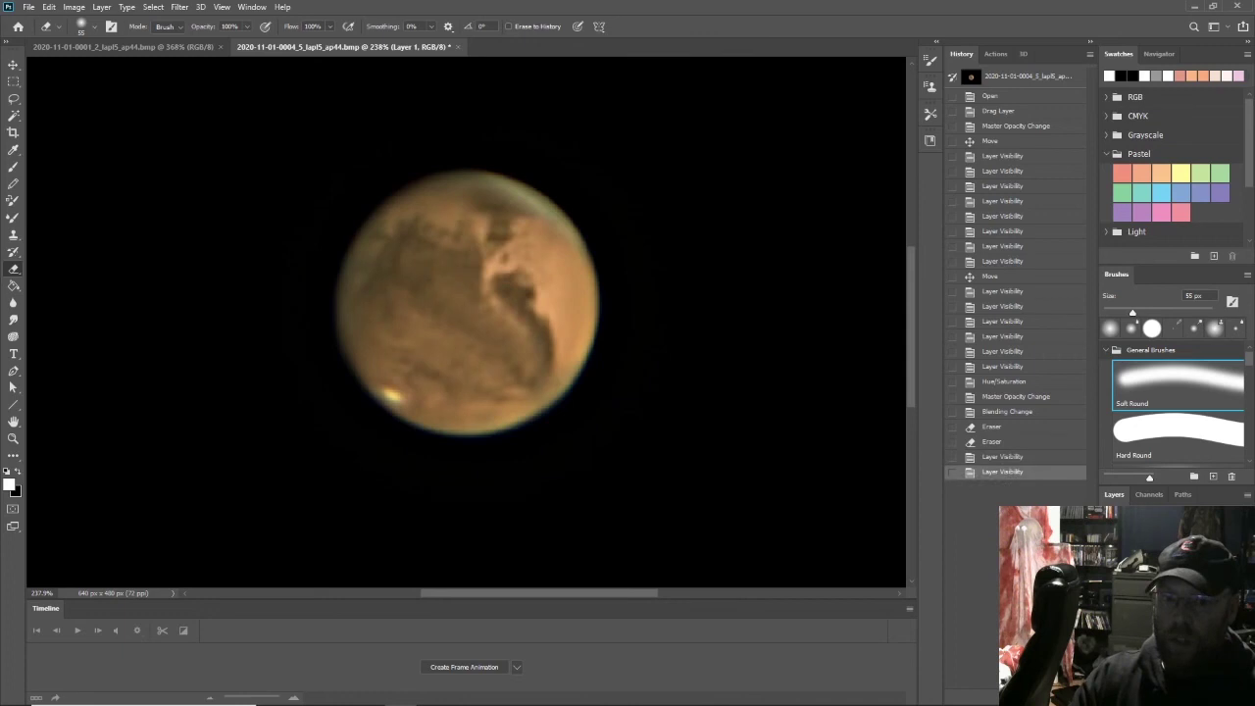
pyautogui.hotkey('ctrl', ',')
pyautogui.hotkey('ctrl', ',')
pyautogui.hotkey('ctrl', ',')
pyautogui.hotkey('ctrl', ',')
pyautogui.hotkey('ctrl', ',')
pyautogui.hotkey('ctrl', ',')
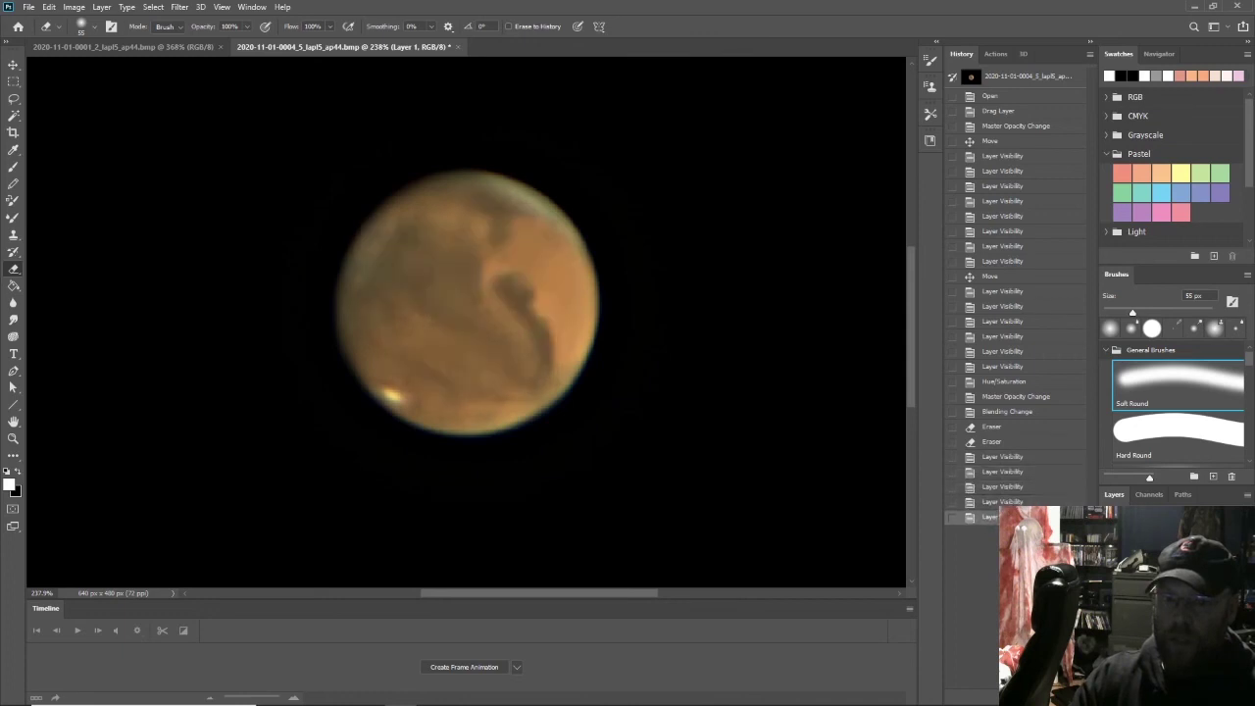